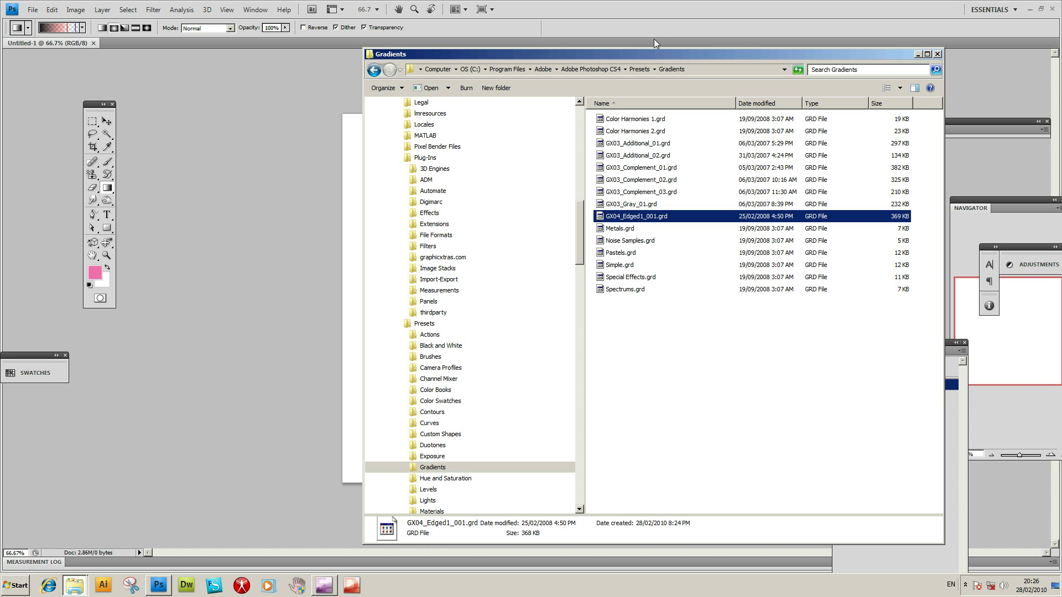
Move the Explorer window showing Presets > Gradients up and out of the way
left_click_drag(649, 51, 553, 42)
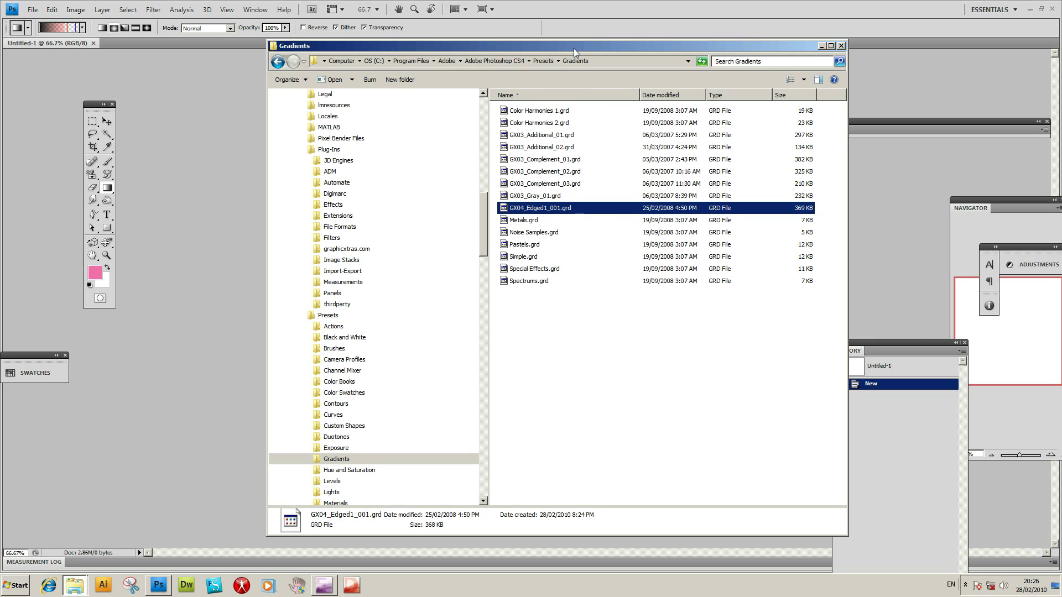
left_click_drag(573, 49, 574, 42)
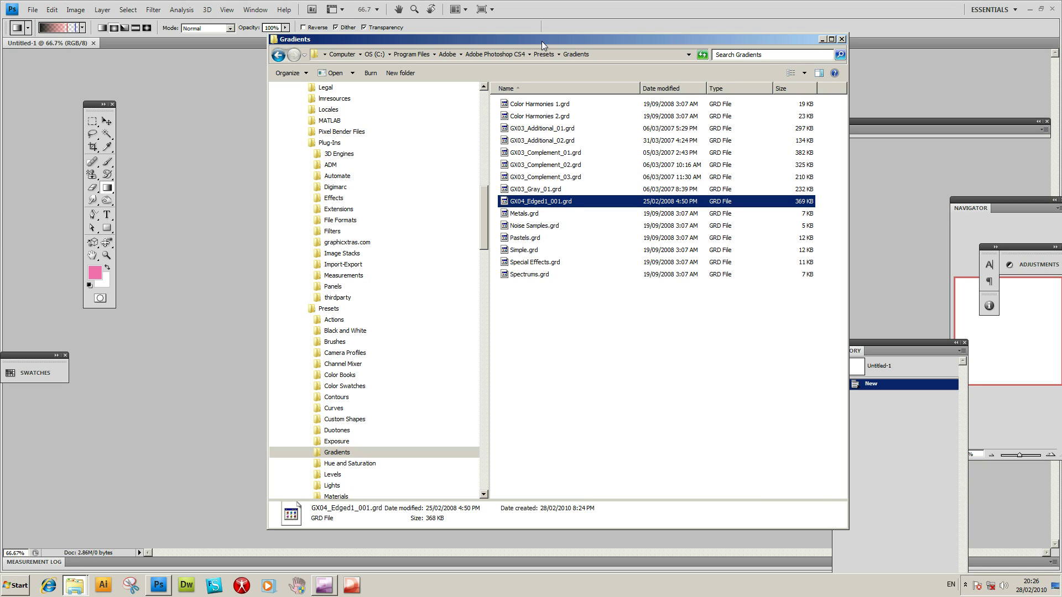
Back in Photoshop, load the GX2_BWRandom_07.grd file into the gradient presets
left_click(160, 98)
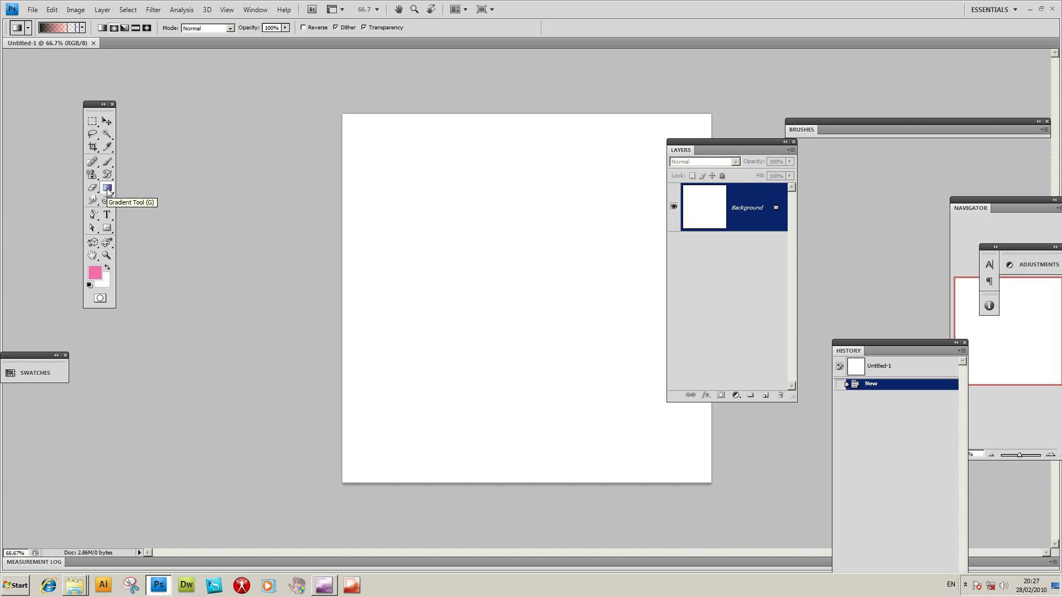
left_click(83, 28)
left_click_drag(164, 63, 166, 115)
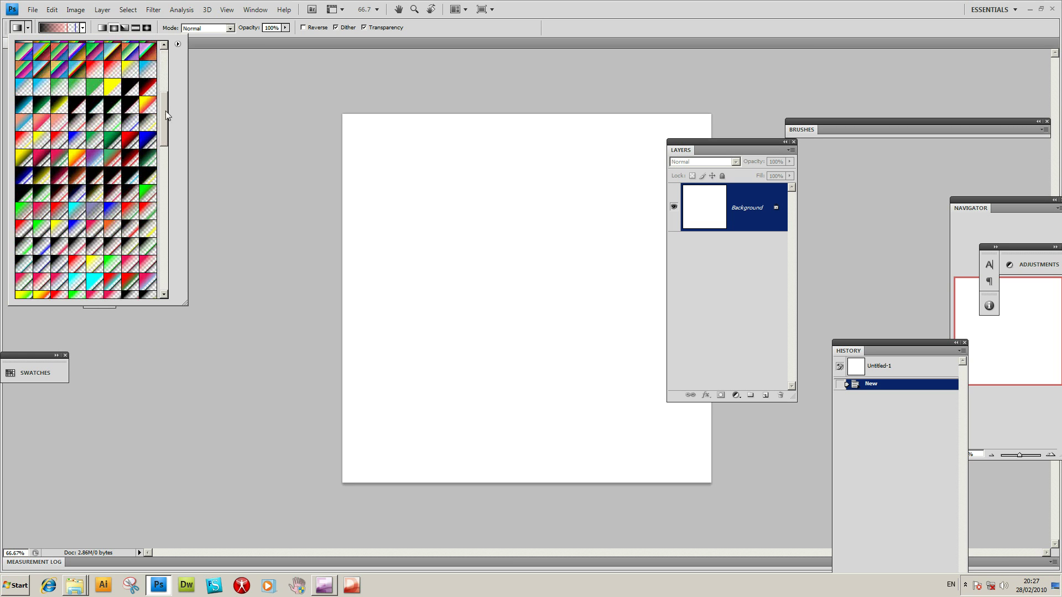
left_click(177, 44)
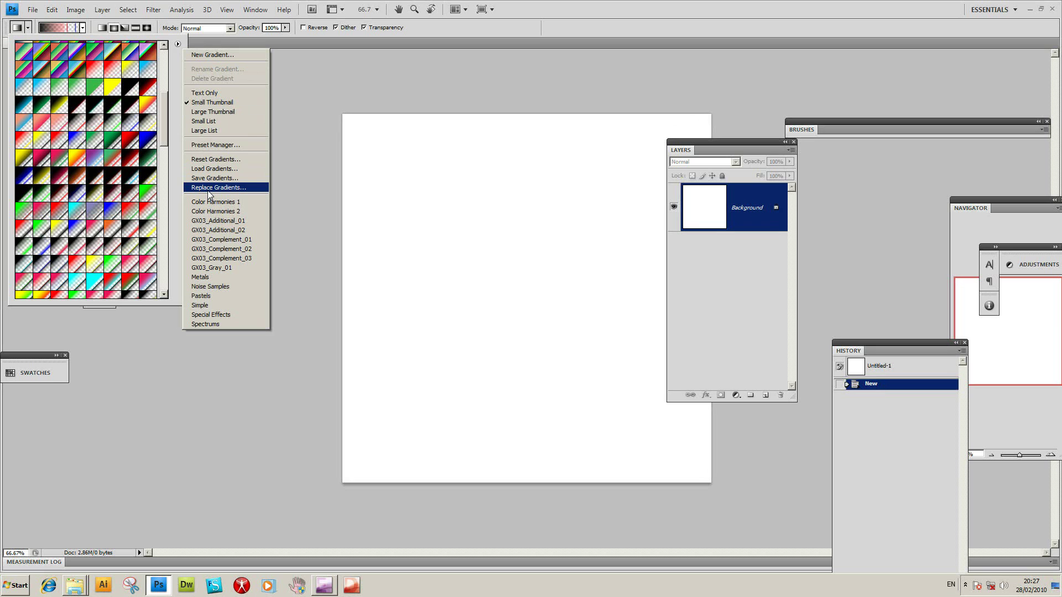
left_click(211, 169)
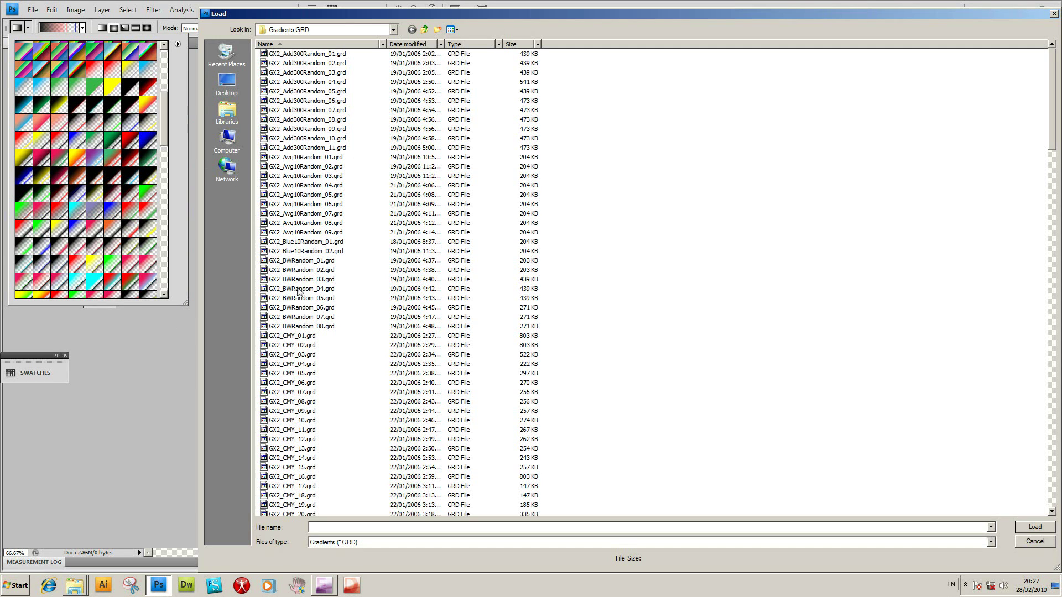
left_click(313, 318)
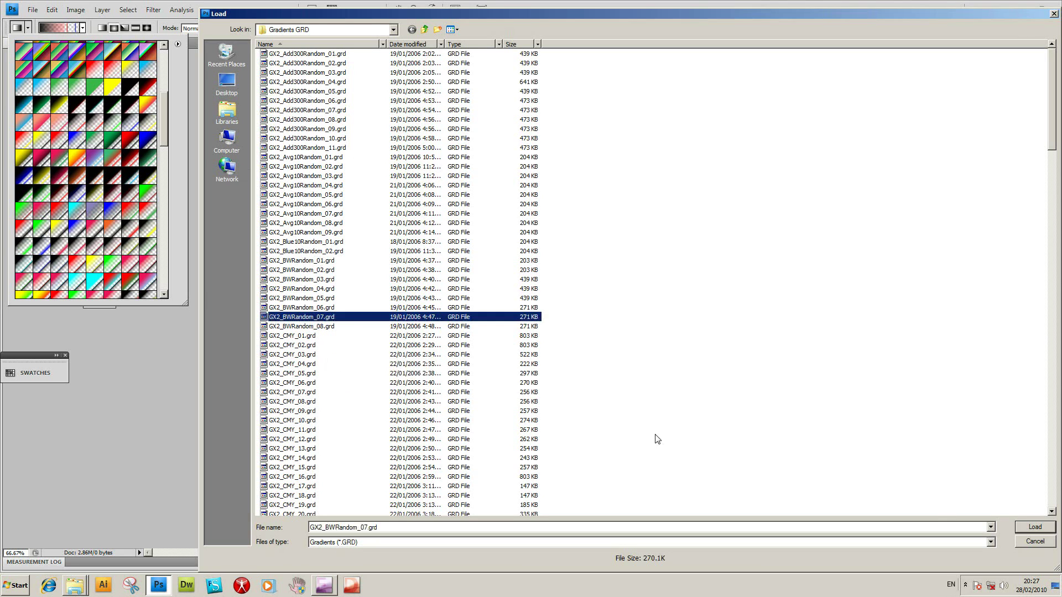
left_click(1047, 531)
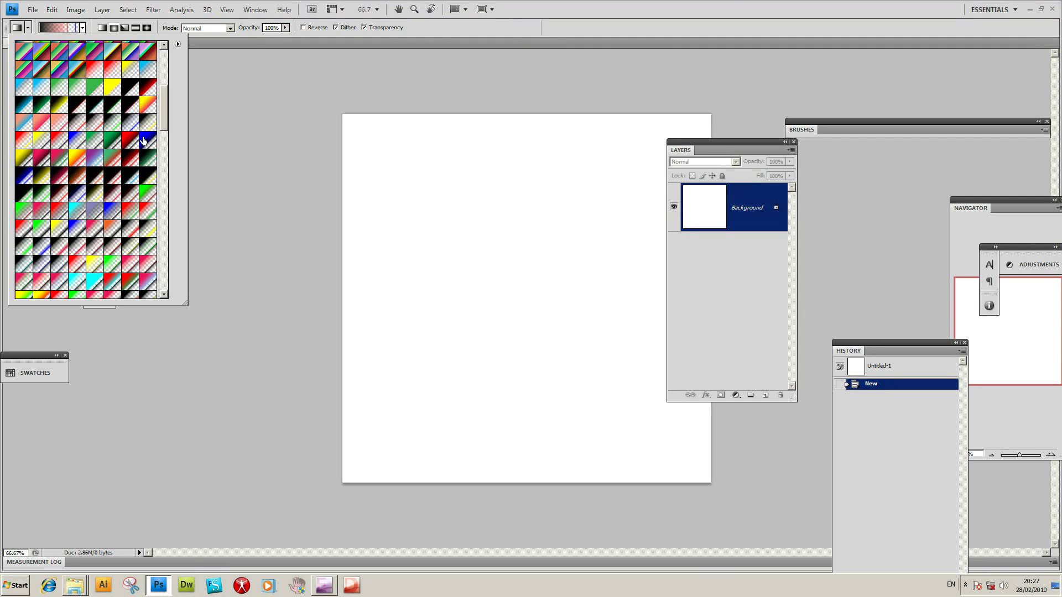
Scroll the gradient preset list down to the colourful presets
left_click(178, 43)
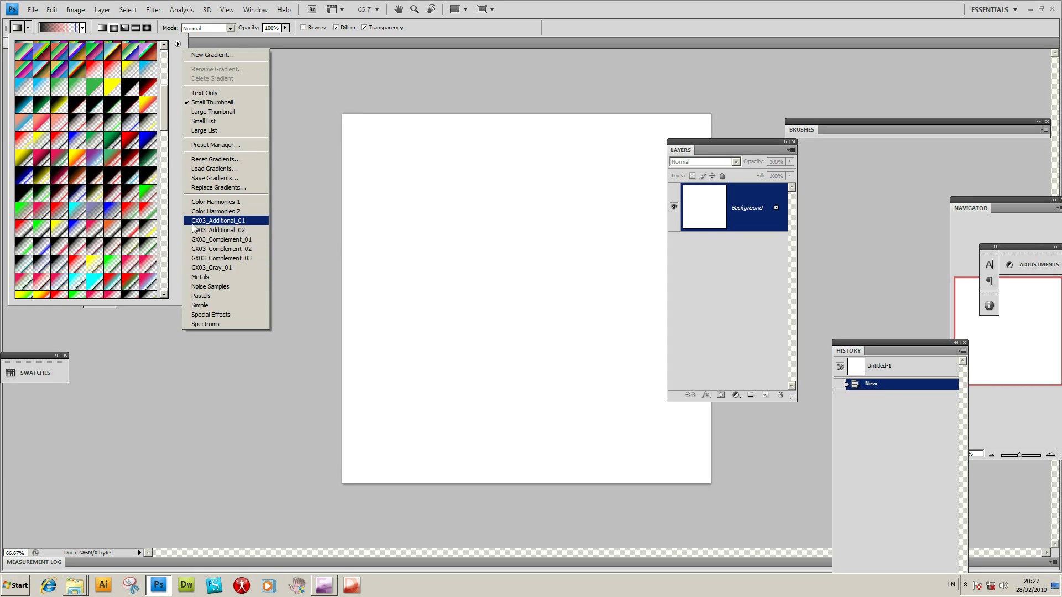
left_click(165, 115)
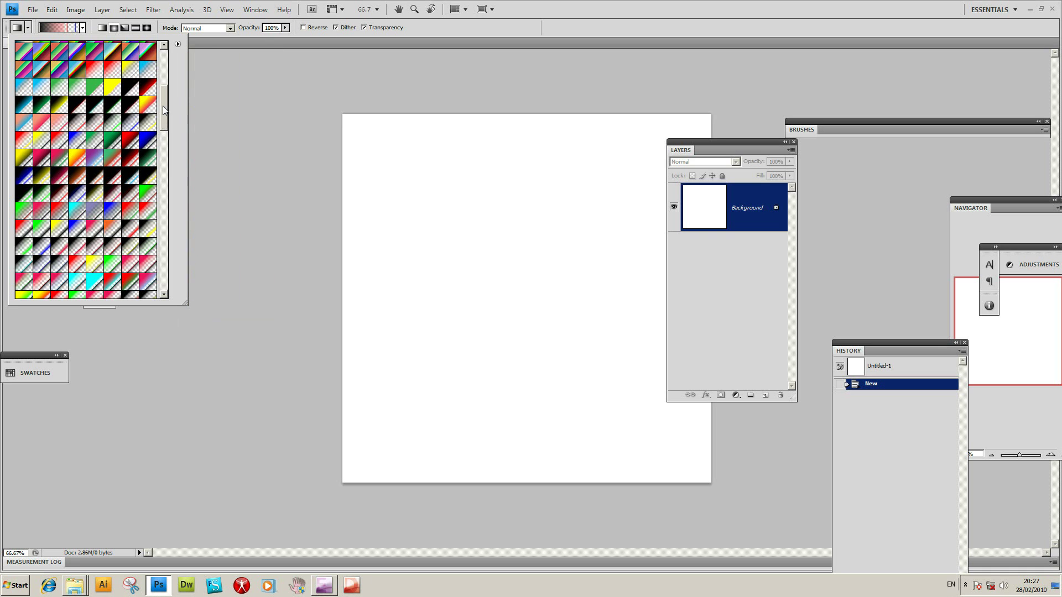
left_click_drag(162, 105, 173, 219)
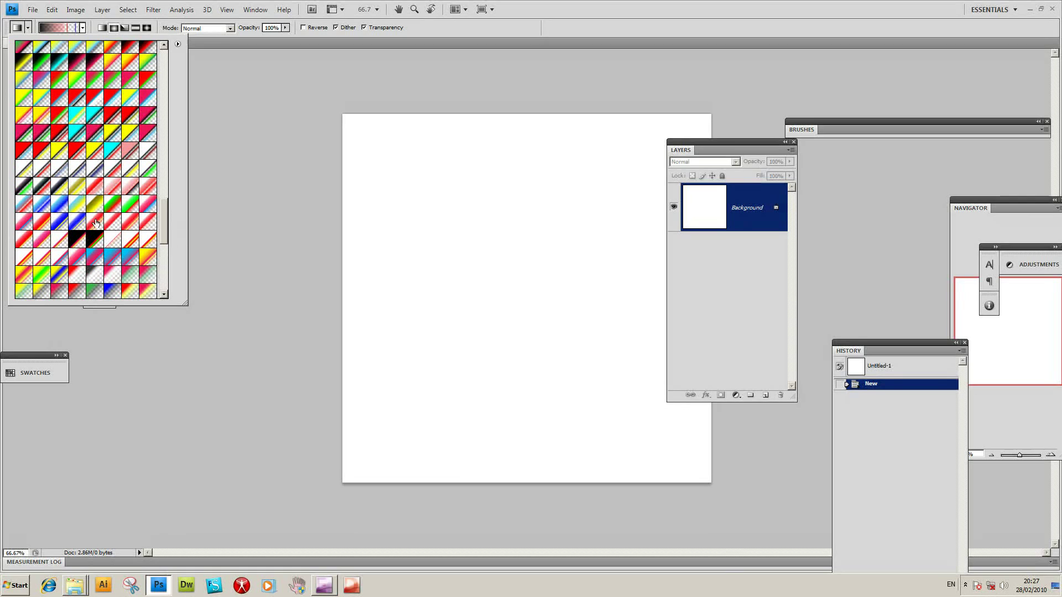
Try a radial and then an angle gradient on the canvas, undoing each
left_click(102, 29)
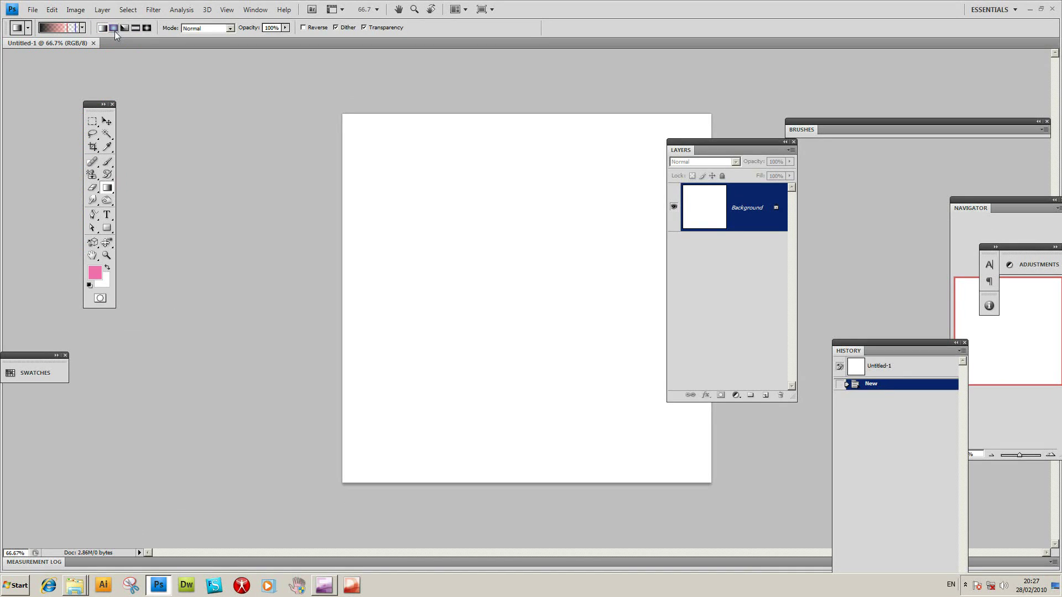
left_click_drag(412, 178, 504, 231)
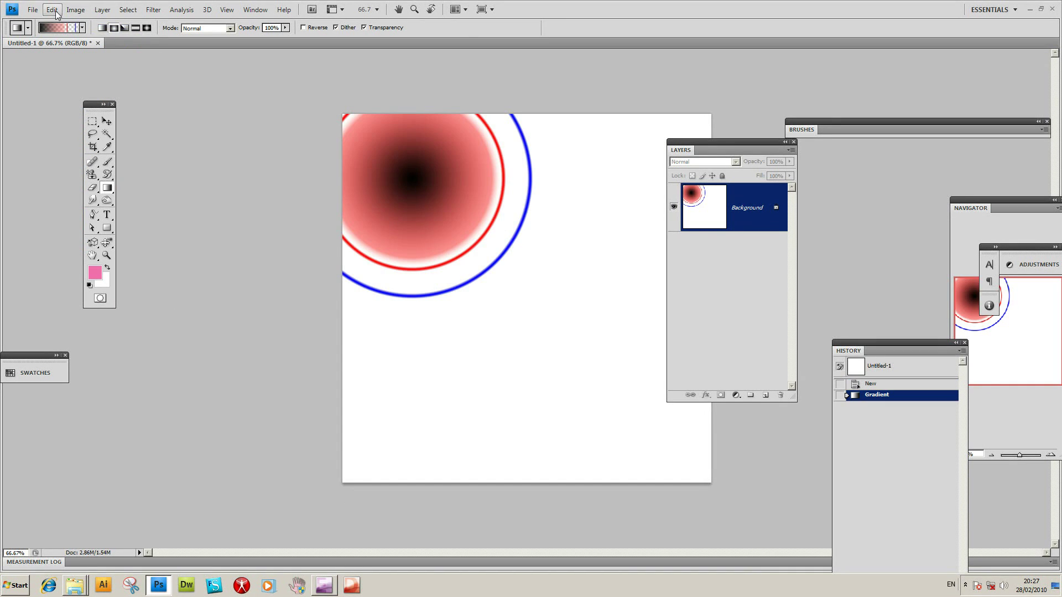
left_click(51, 9)
left_click(86, 23)
left_click(124, 27)
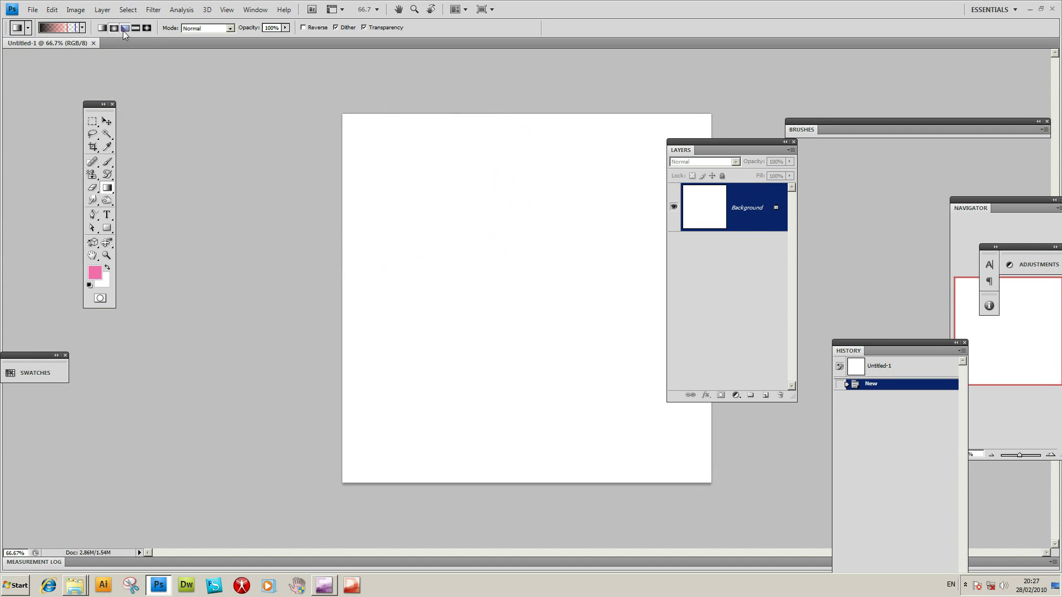
left_click_drag(474, 237, 610, 340)
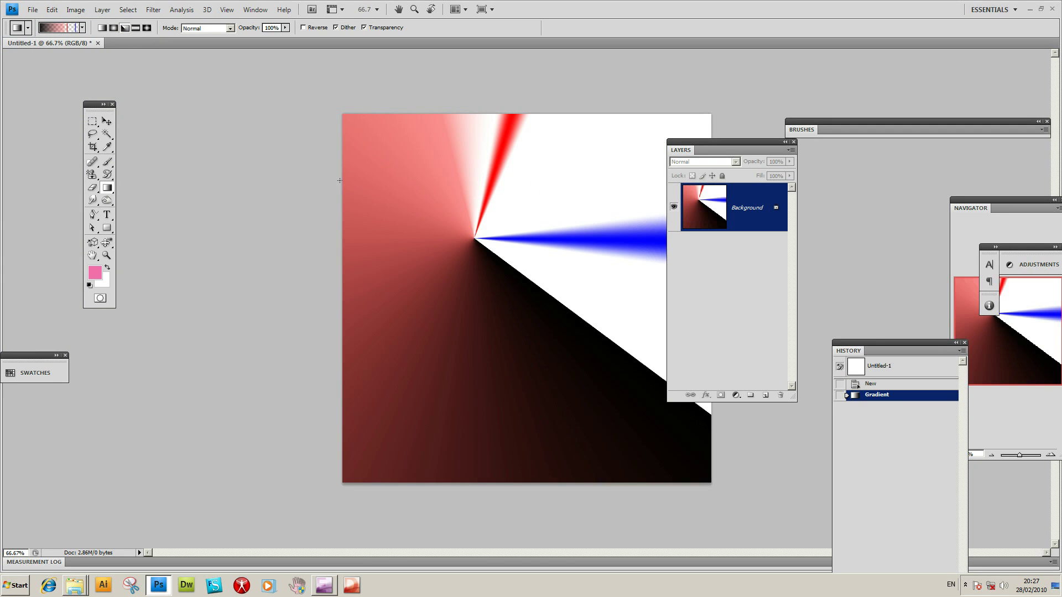
left_click(52, 10)
left_click(55, 25)
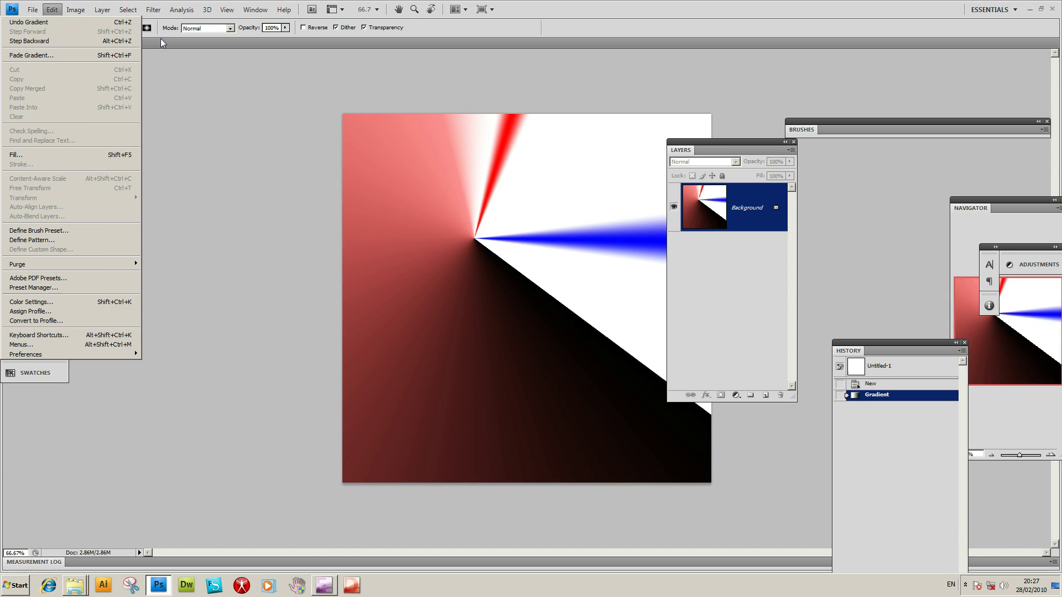
Try a reflected gradient and undo it, then draw a diamond gradient
left_click(135, 28)
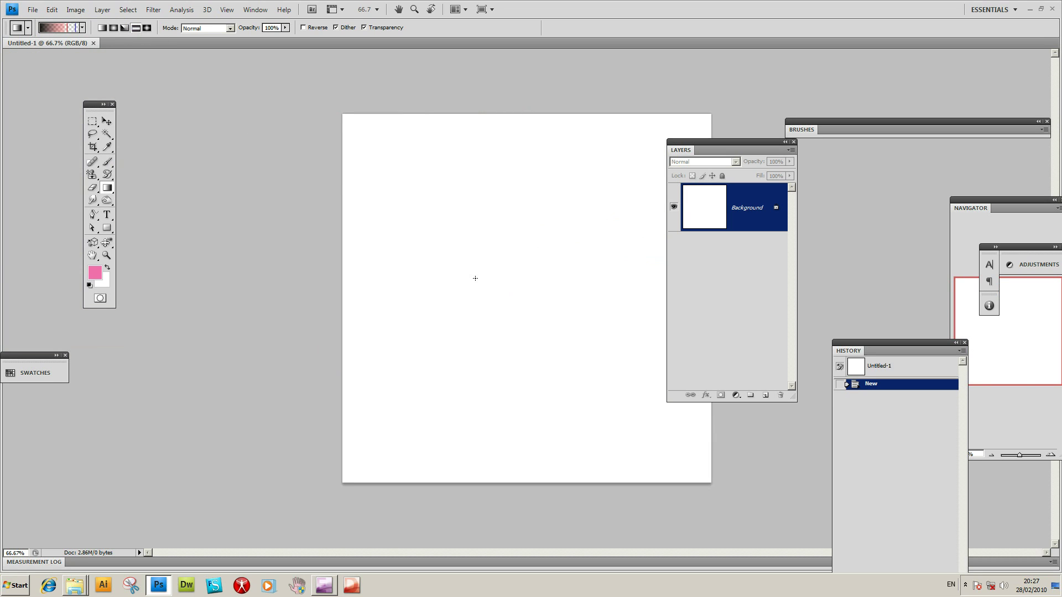
left_click_drag(471, 218, 479, 413)
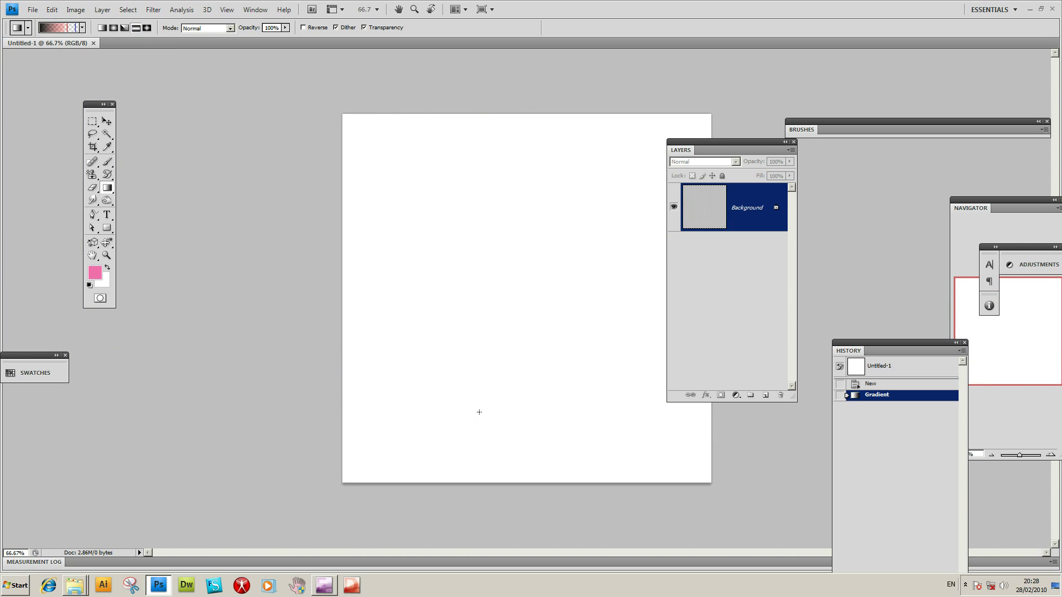
left_click(50, 11)
left_click(54, 19)
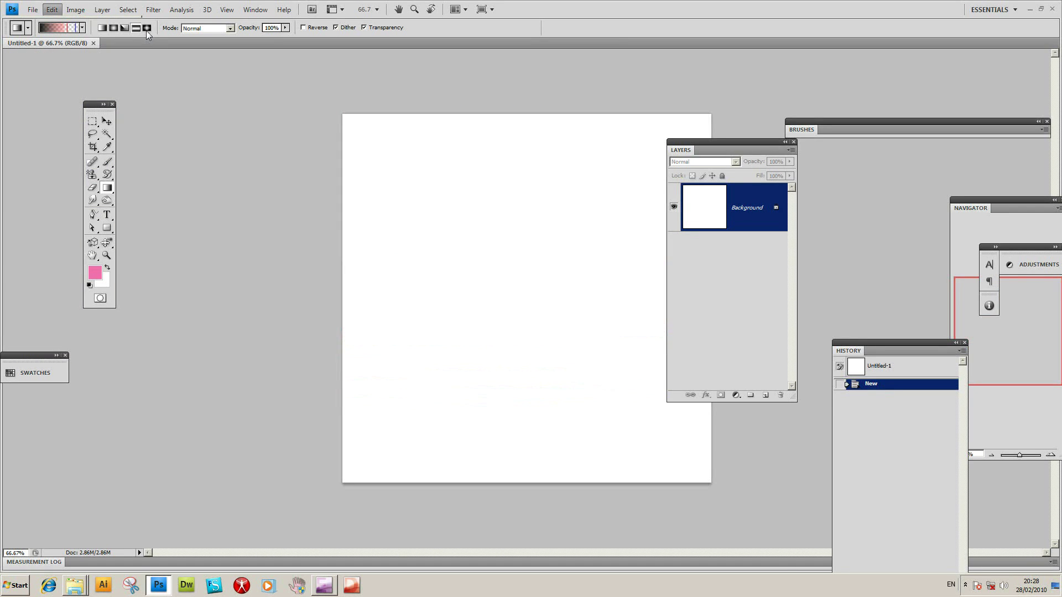
left_click(146, 30)
left_click_drag(430, 237, 639, 376)
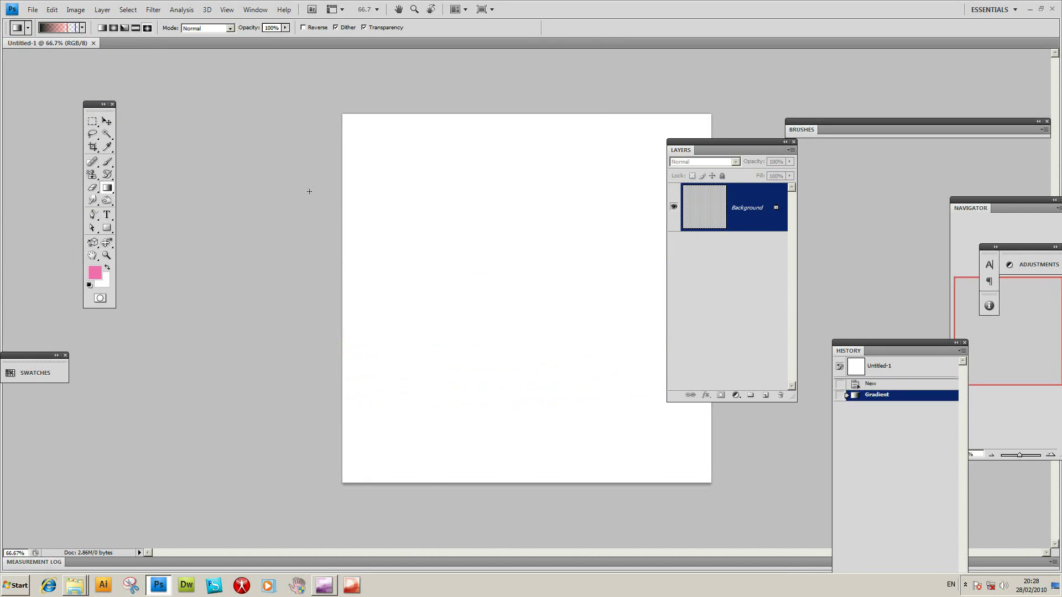
left_click(51, 10)
Undo the diamond trial, then draw four magenta diamond gradients across the canvas
left_click(59, 22)
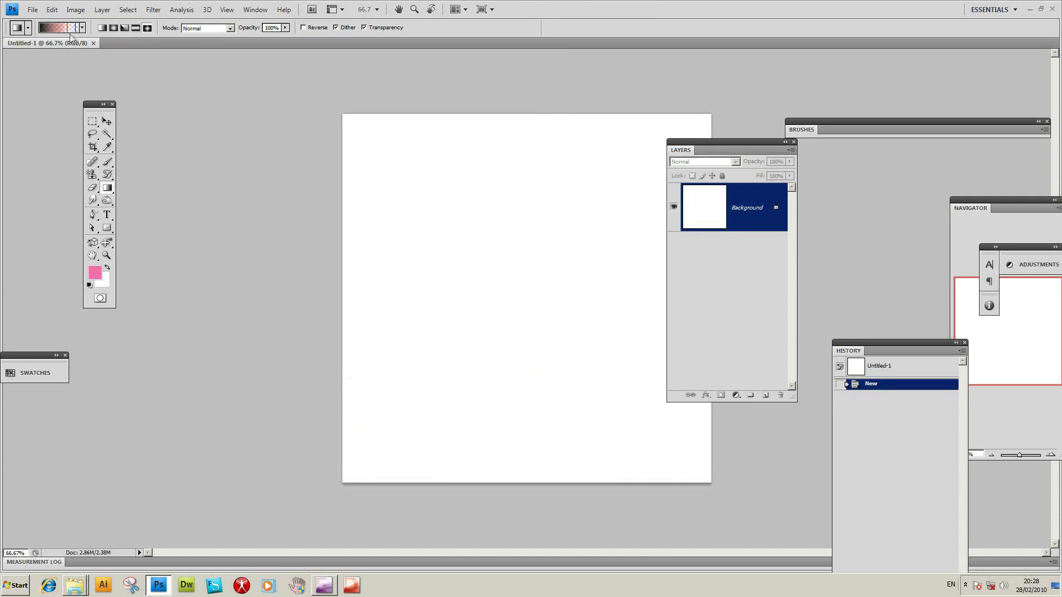
left_click(82, 28)
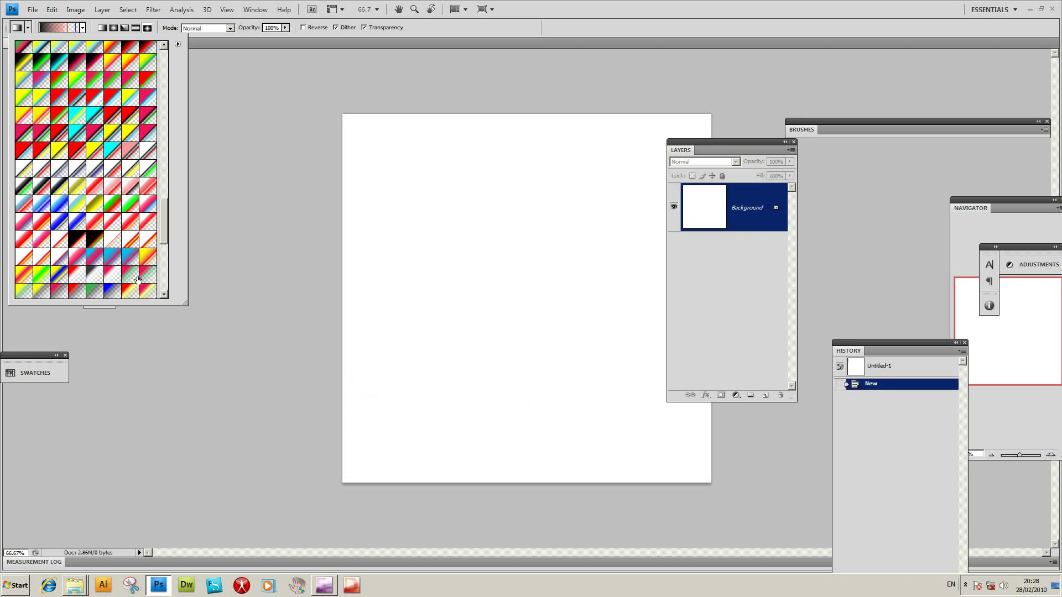
left_click_drag(163, 218, 154, 264)
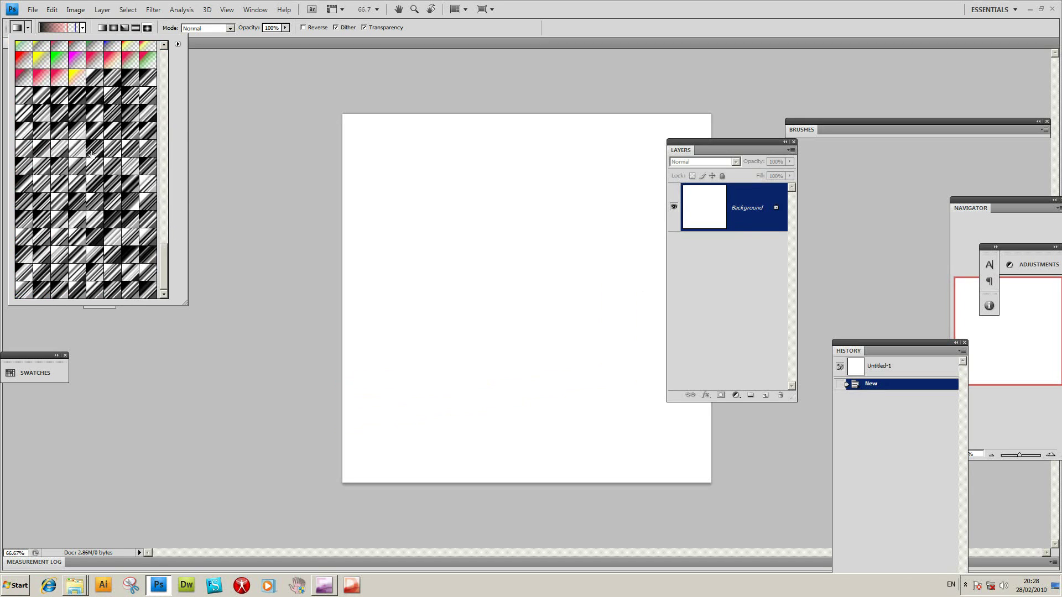
left_click(78, 62)
left_click_drag(395, 239, 523, 334)
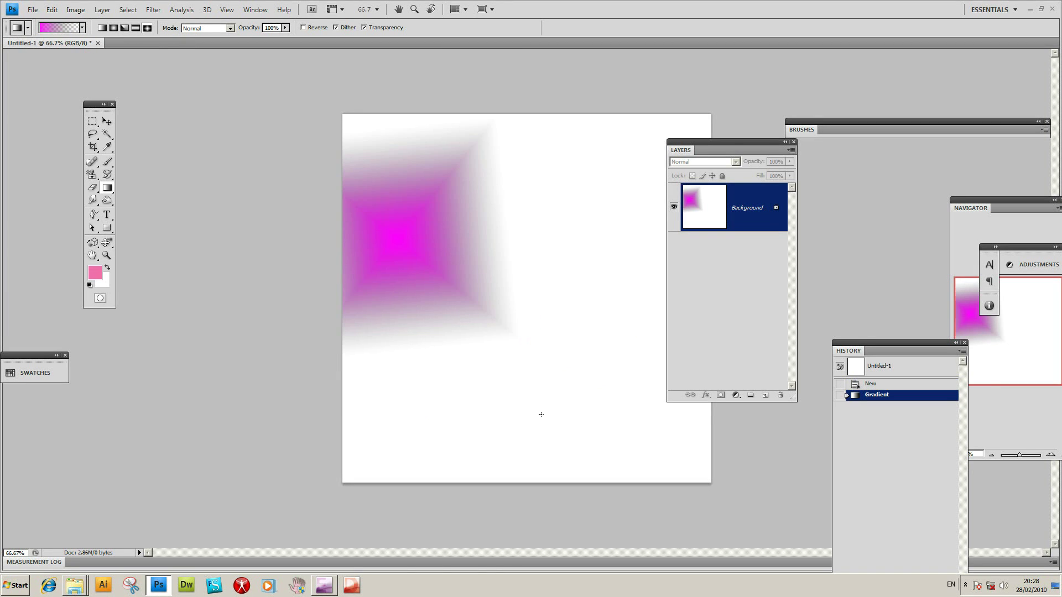
left_click_drag(541, 414, 592, 237)
left_click_drag(403, 424, 508, 327)
left_click_drag(608, 149, 599, 269)
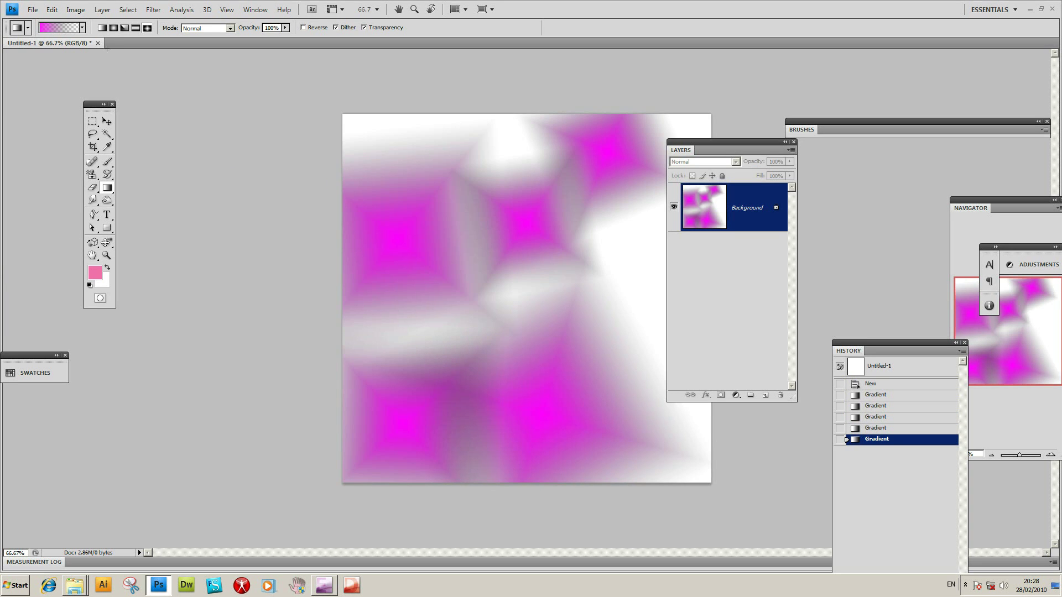
Add four green diamond gradients, then revert to the New history state
left_click(82, 27)
left_click(60, 59)
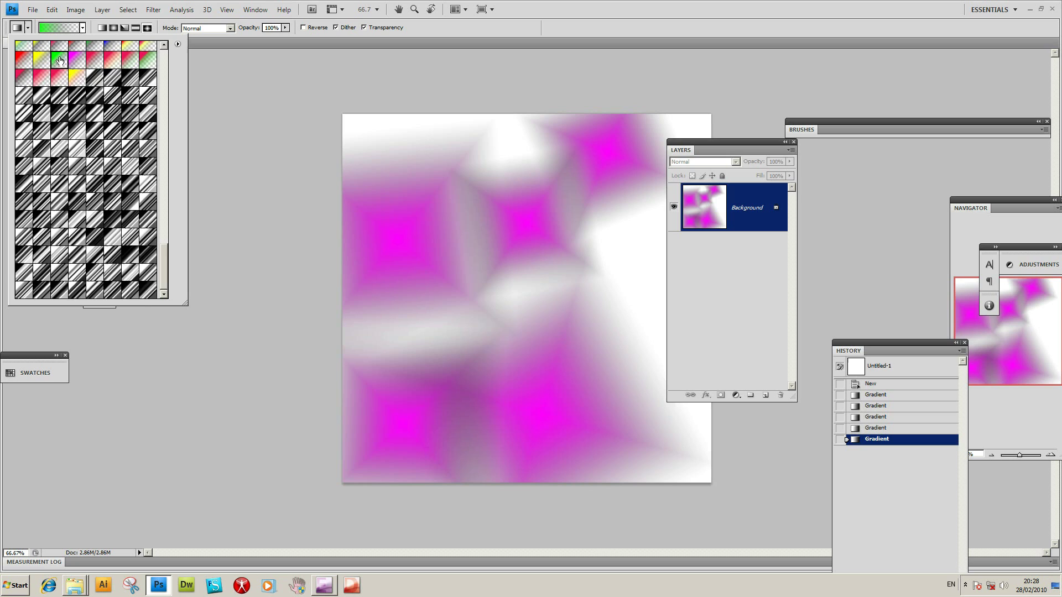
left_click(428, 315)
left_click_drag(427, 311, 470, 312)
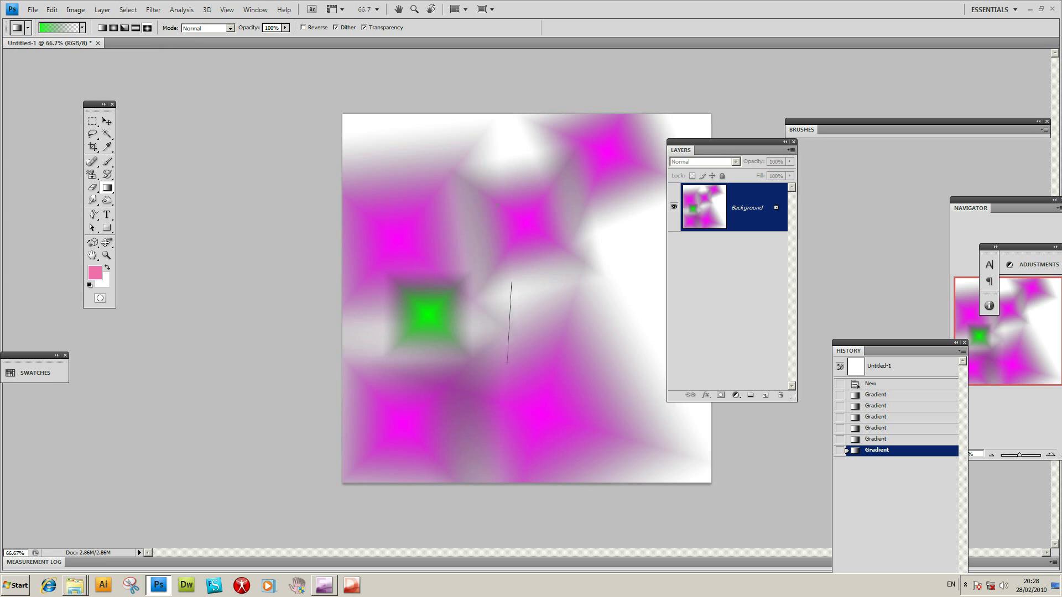
left_click_drag(406, 141, 502, 182)
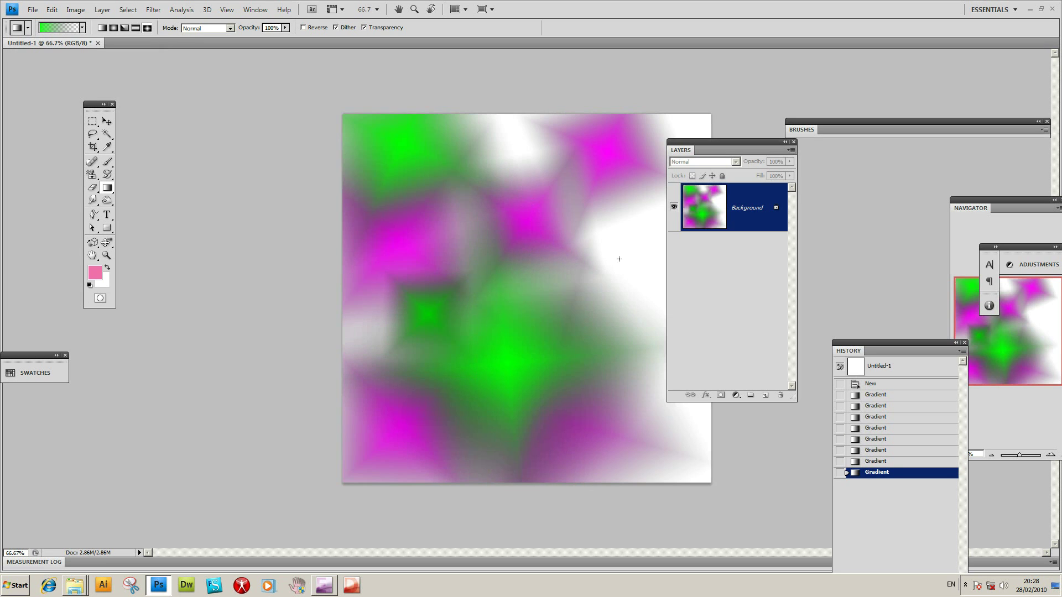
left_click_drag(620, 260, 653, 210)
left_click_drag(640, 445, 708, 470)
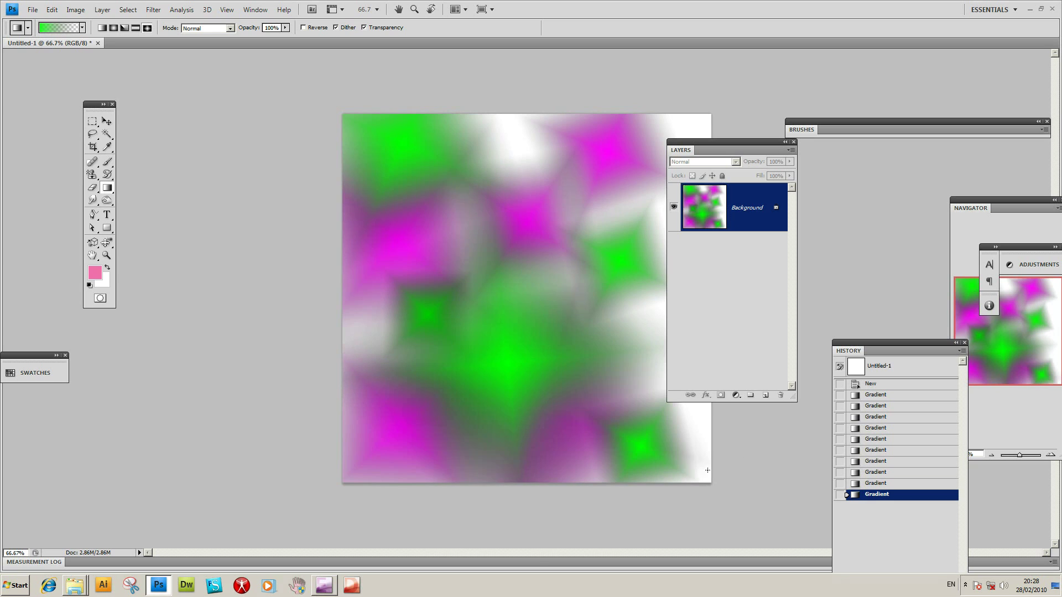
left_click(873, 384)
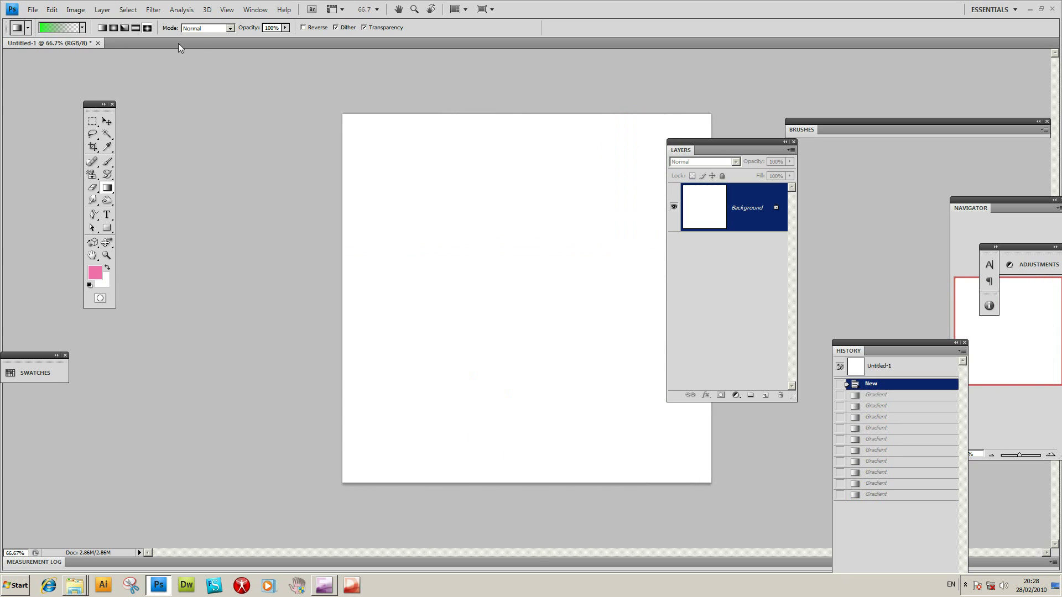
Set up a linear gradient with the red/black/teal preset in Difference mode
left_click(82, 29)
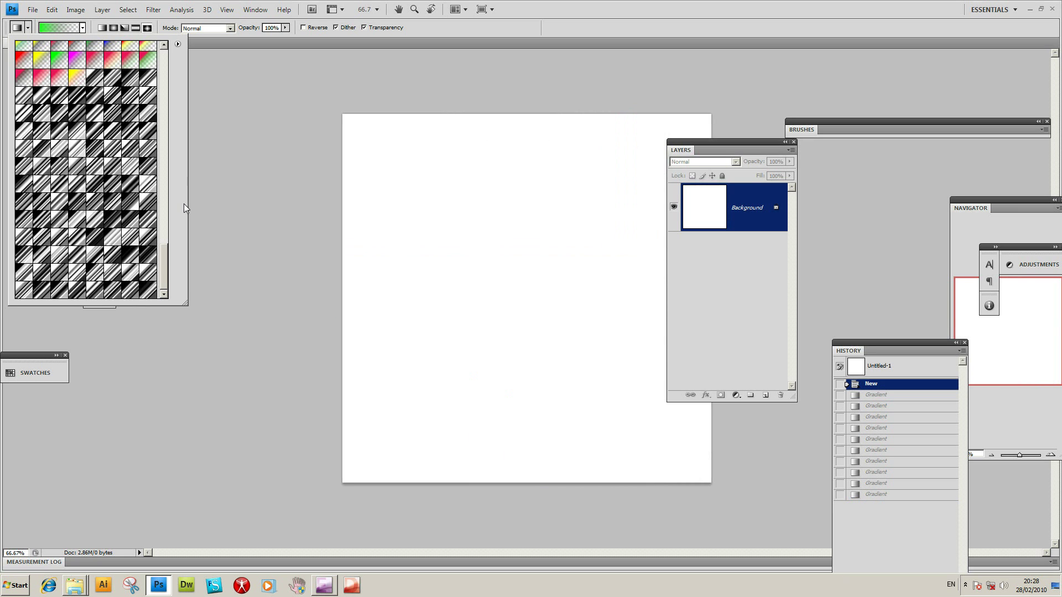
left_click_drag(167, 254, 166, 214)
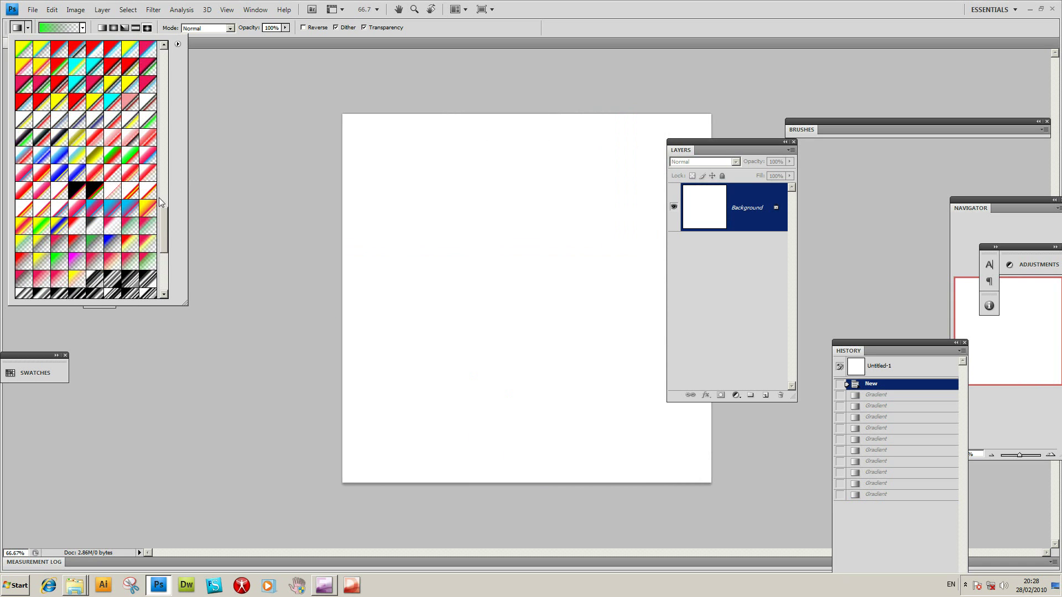
left_click(94, 86)
left_click(230, 29)
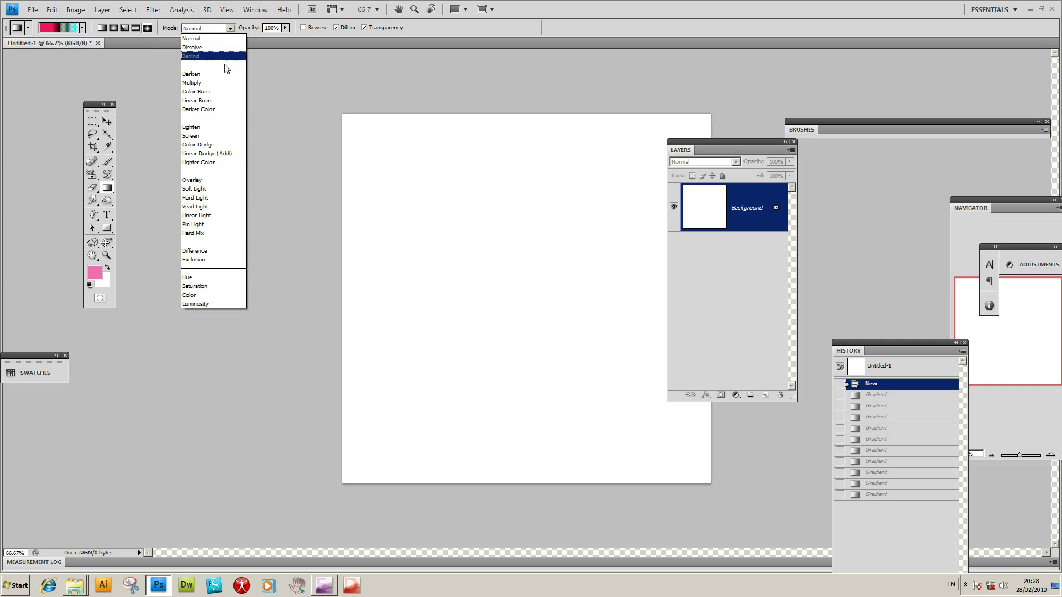
left_click(206, 252)
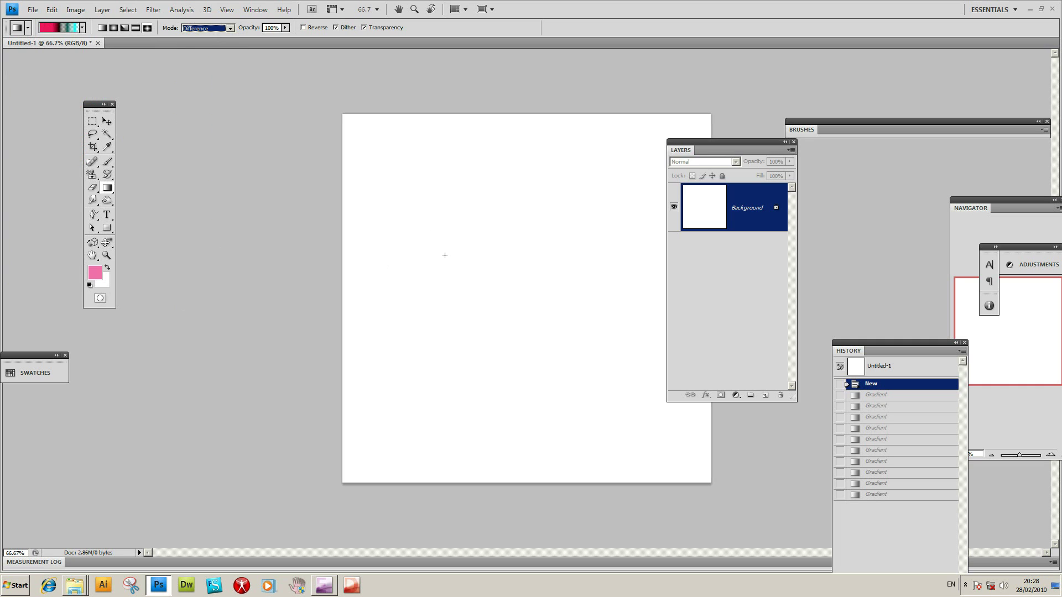
left_click(102, 28)
Drag several crossing diagonal Difference gradients across the canvas
left_click_drag(412, 198, 623, 340)
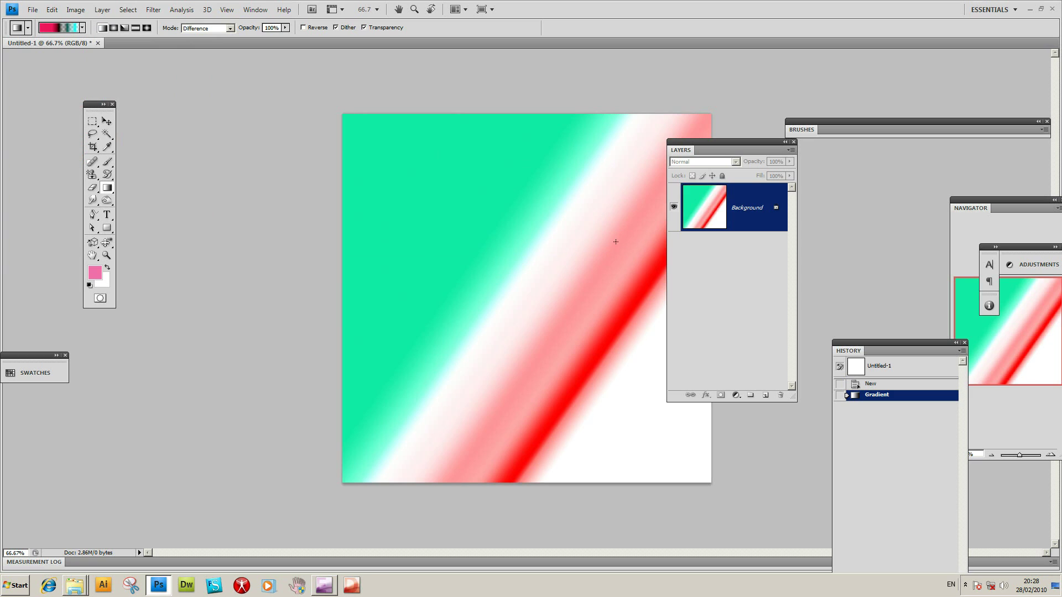
left_click_drag(618, 228, 470, 383)
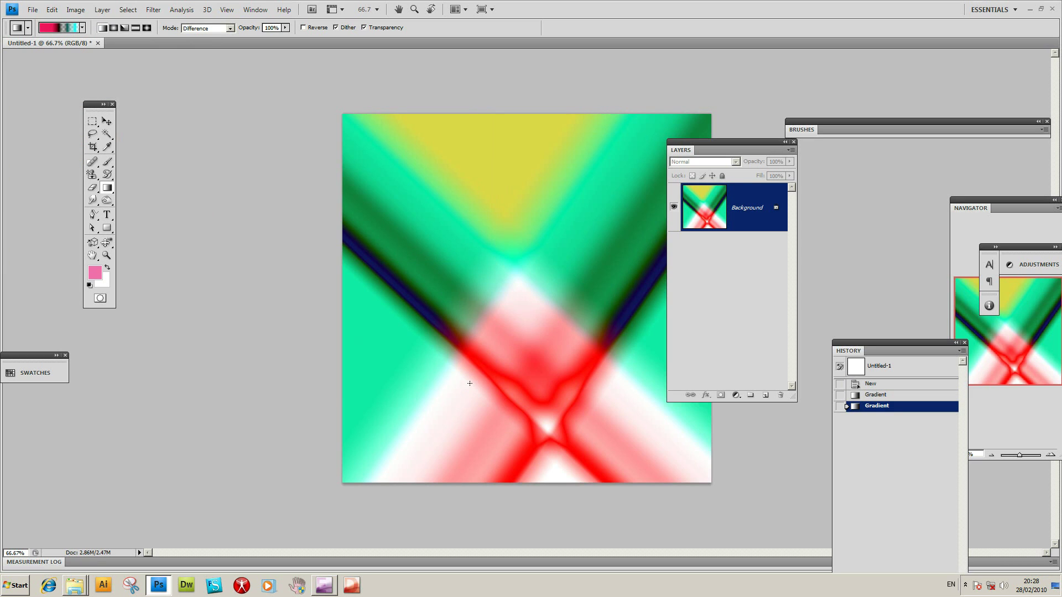
left_click_drag(566, 189, 392, 435)
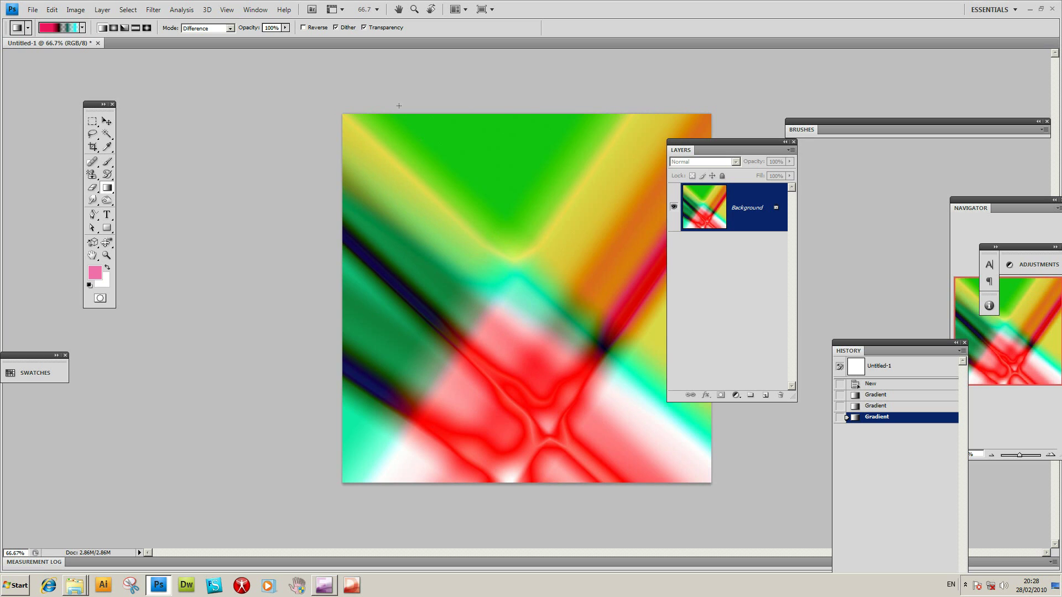
left_click_drag(680, 443, 681, 443)
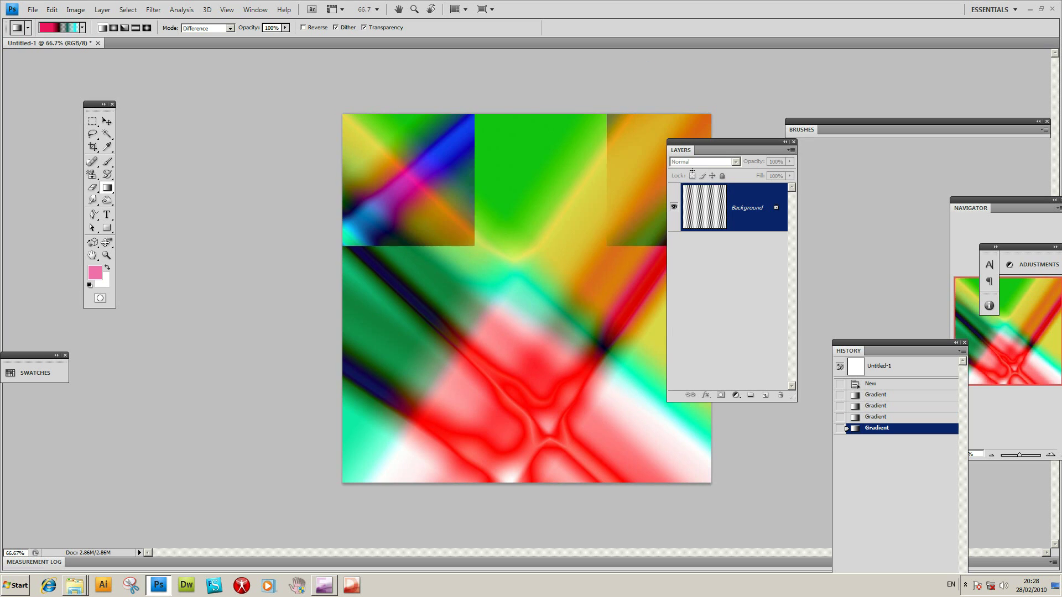
left_click_drag(687, 151, 772, 150)
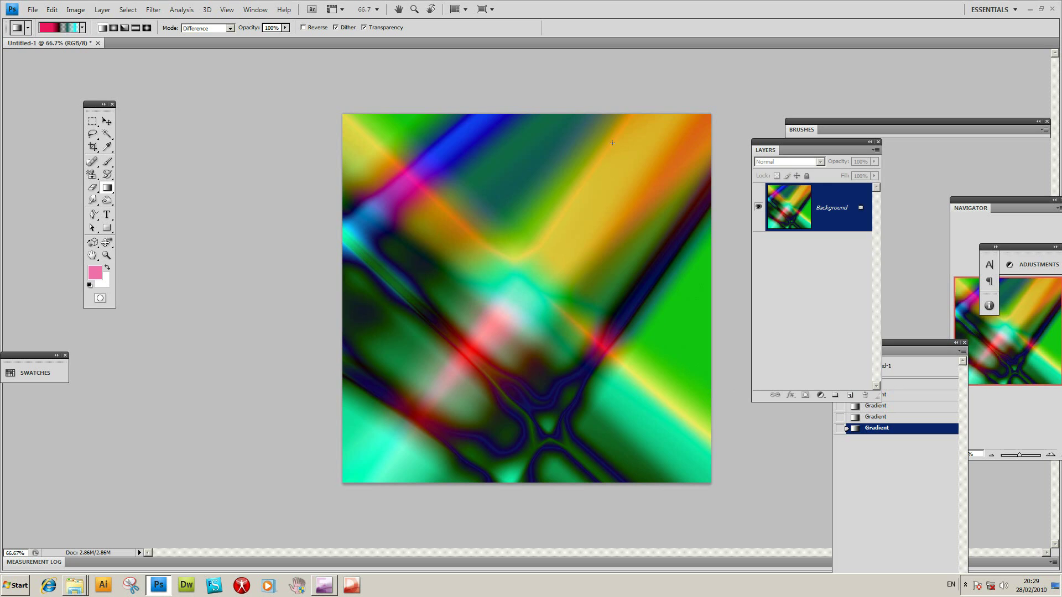
left_click_drag(612, 143, 467, 314)
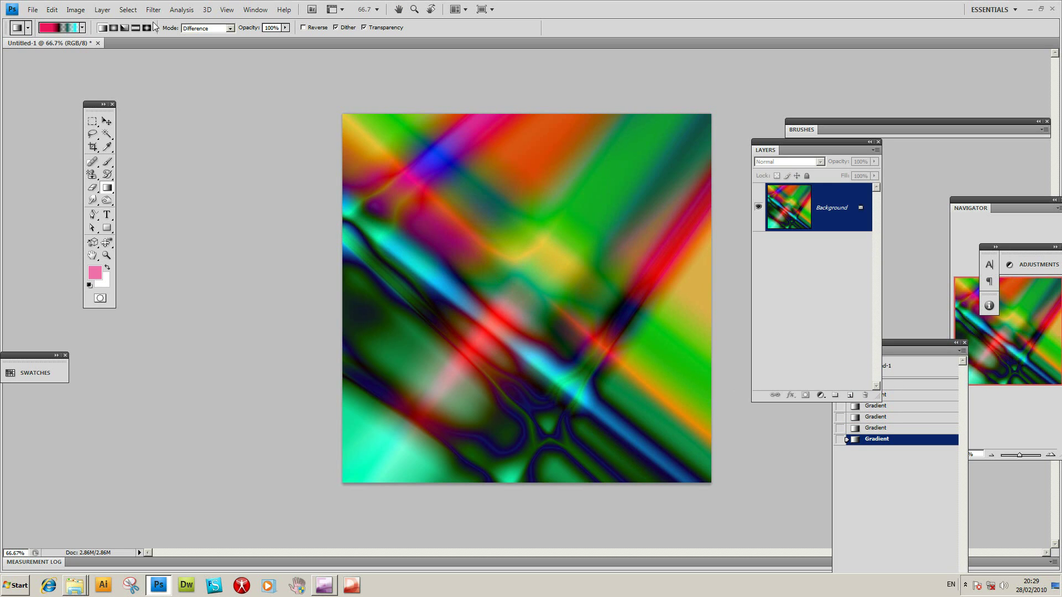
left_click(51, 10)
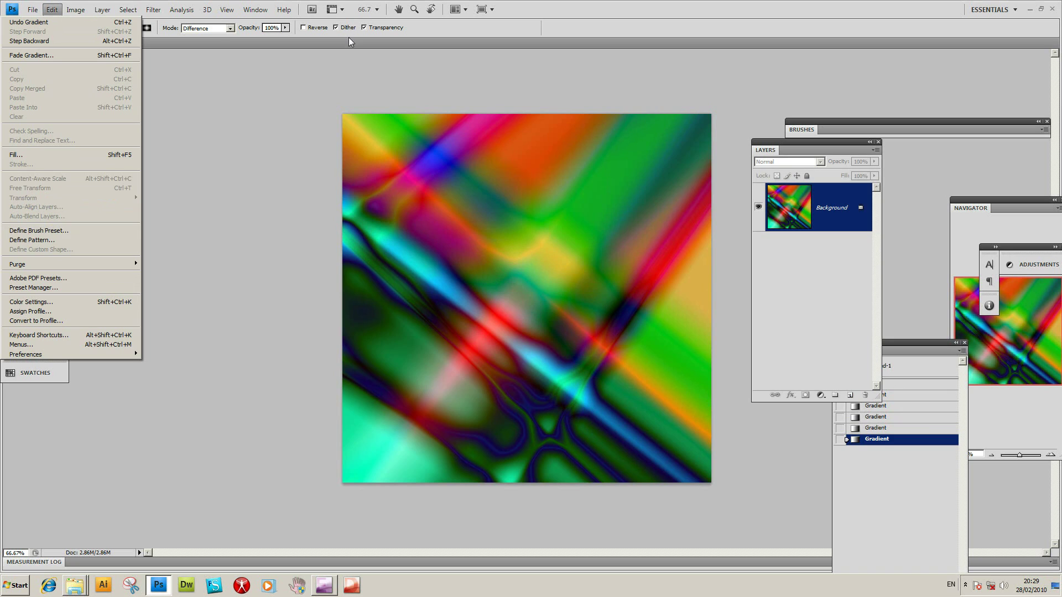
Use Edit > Fill to fill the Background layer with solid black
left_click(358, 58)
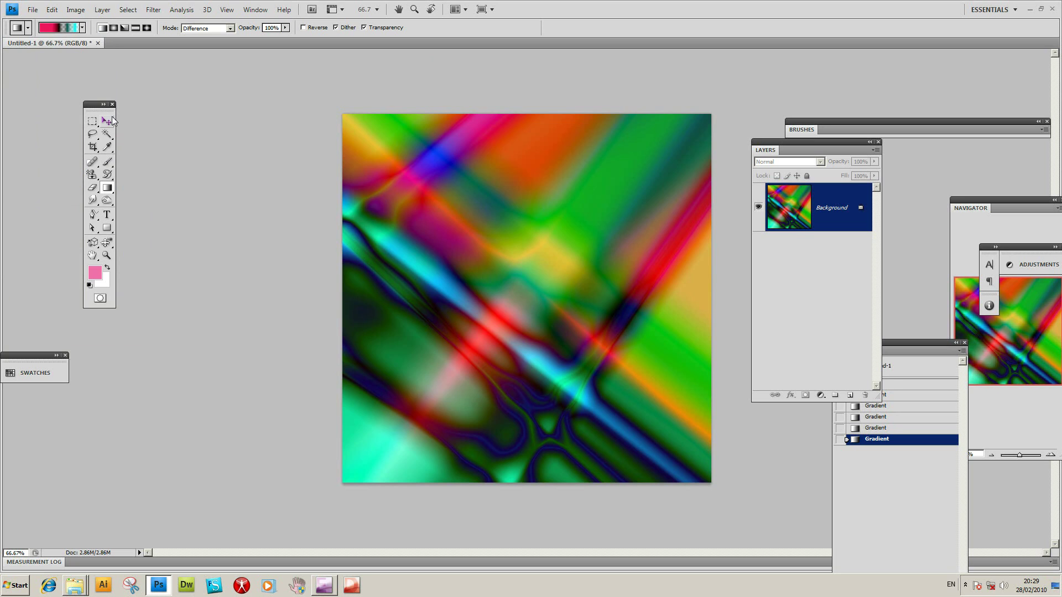
left_click(51, 9)
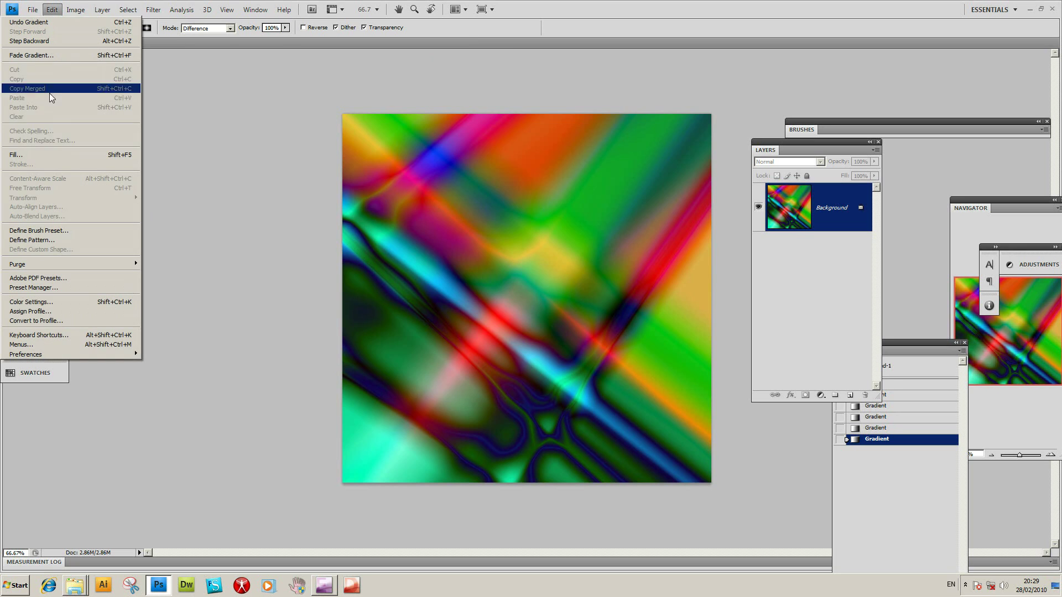
left_click(33, 155)
left_click(410, 275)
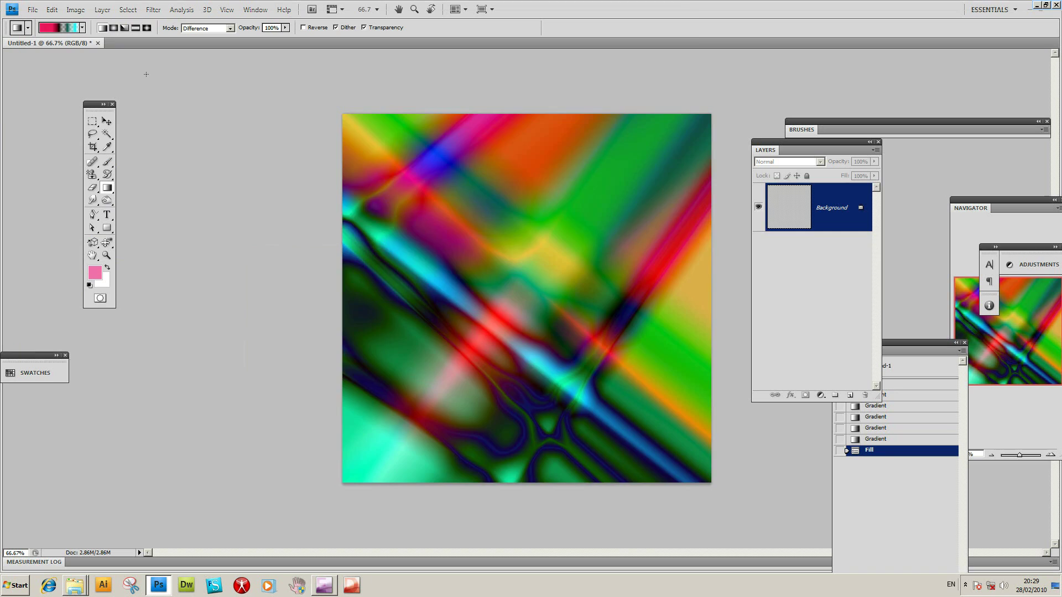
Add a gradient fill layer named Gradient Fill 1 and reposition its pink gradient
left_click(109, 12)
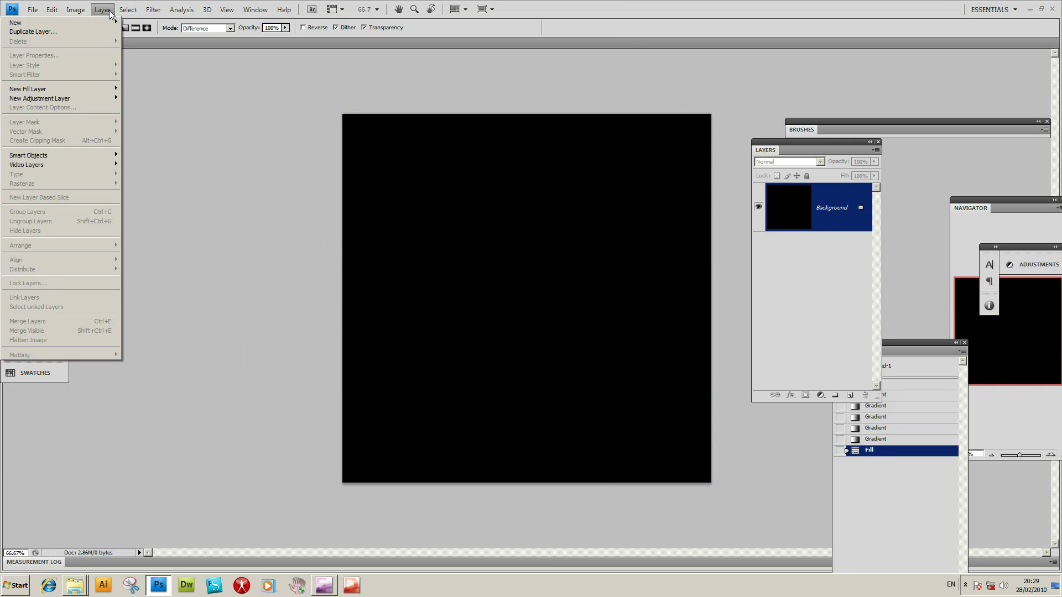
mouse_move(103, 89)
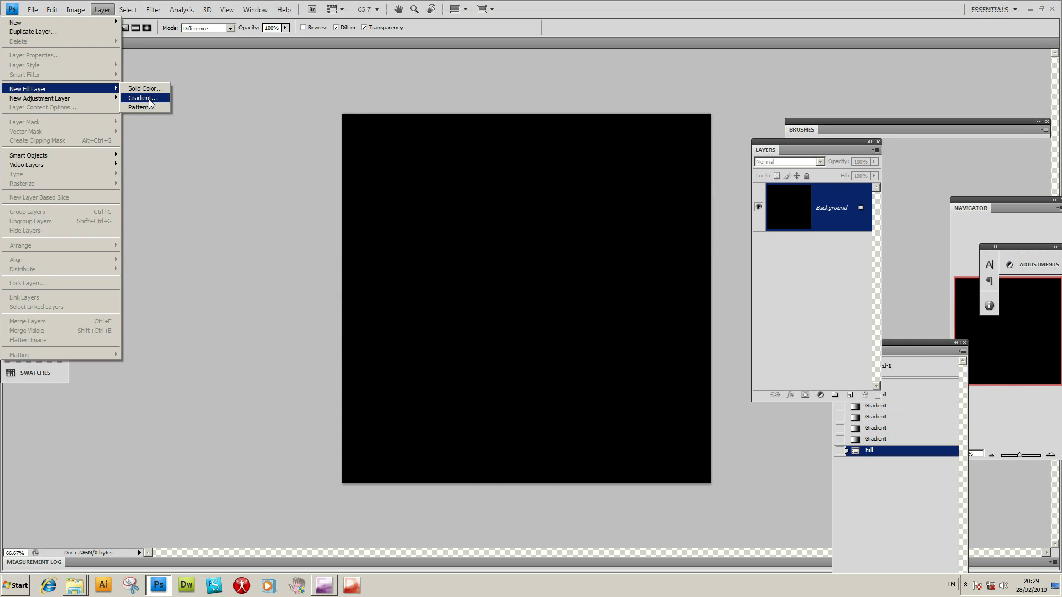
left_click(143, 97)
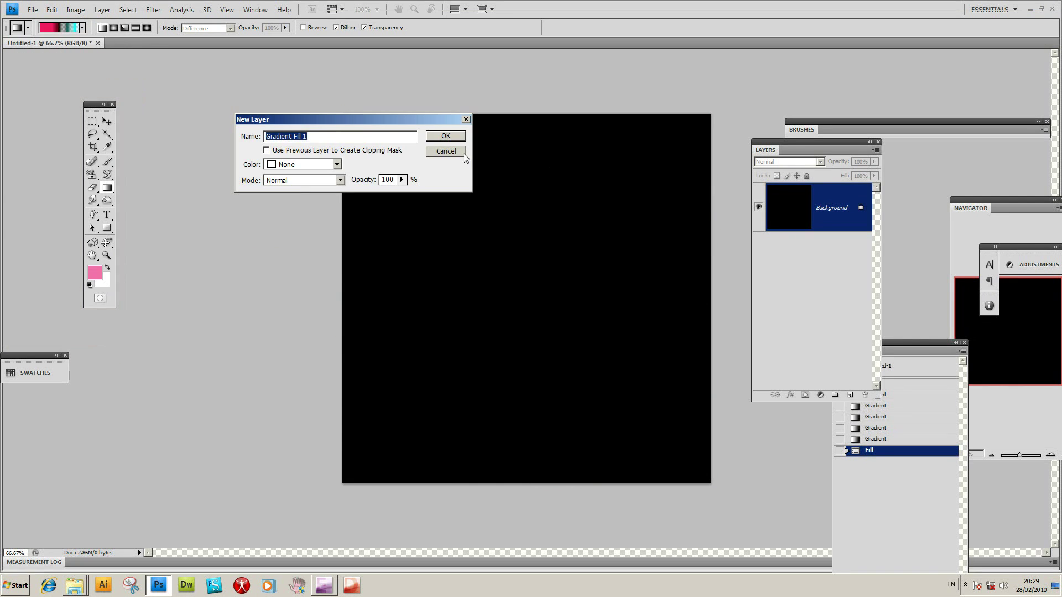
left_click(453, 139)
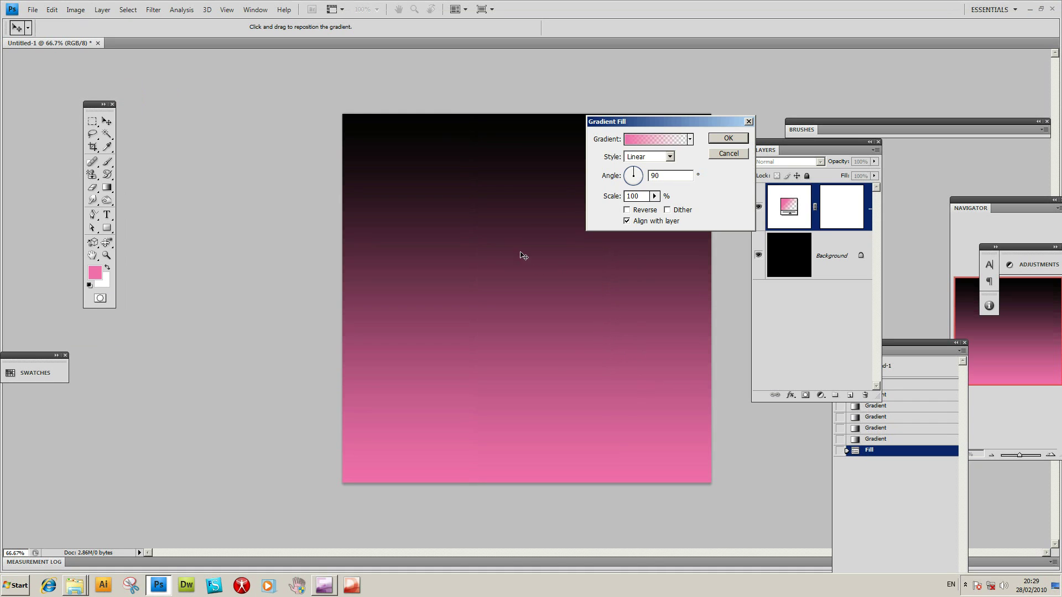
left_click_drag(520, 255, 640, 386)
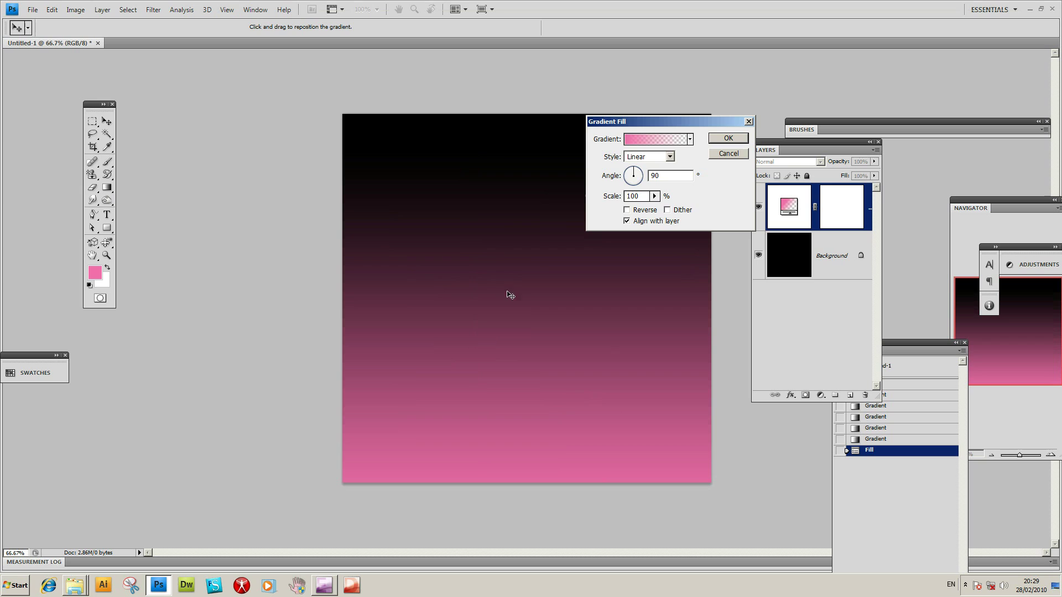
left_click_drag(542, 306, 553, 314)
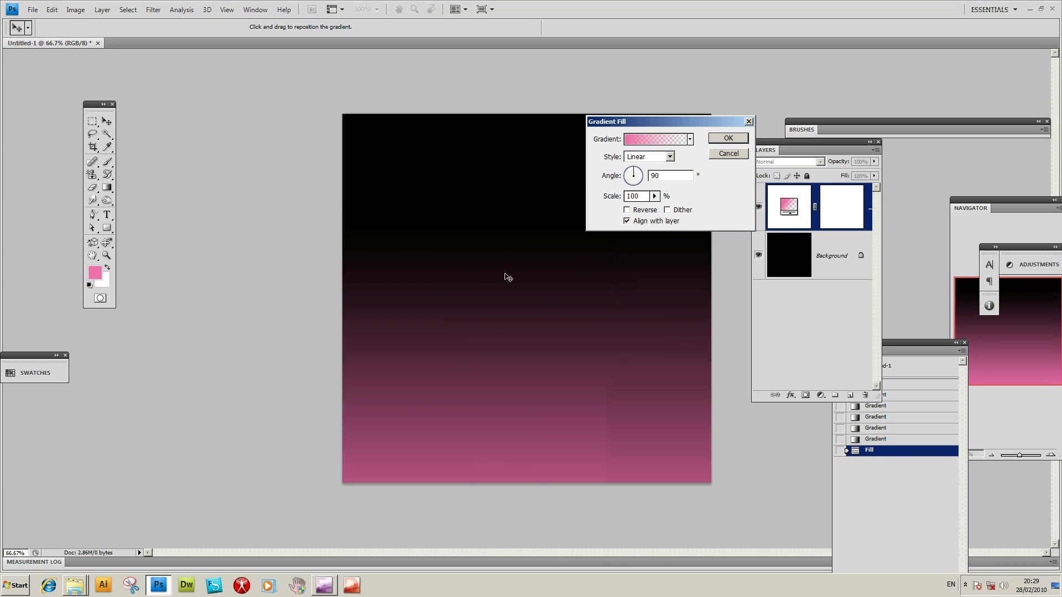
left_click_drag(507, 277, 584, 320)
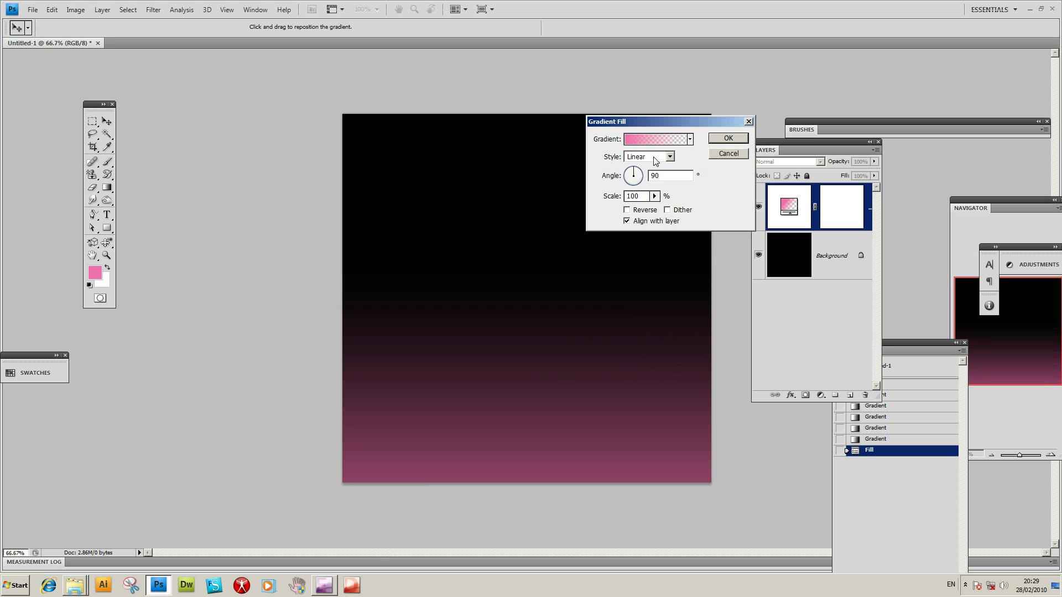
Make the fill radial, centre the pink glow near the top, and adjust its scale
left_click(655, 157)
left_click(649, 175)
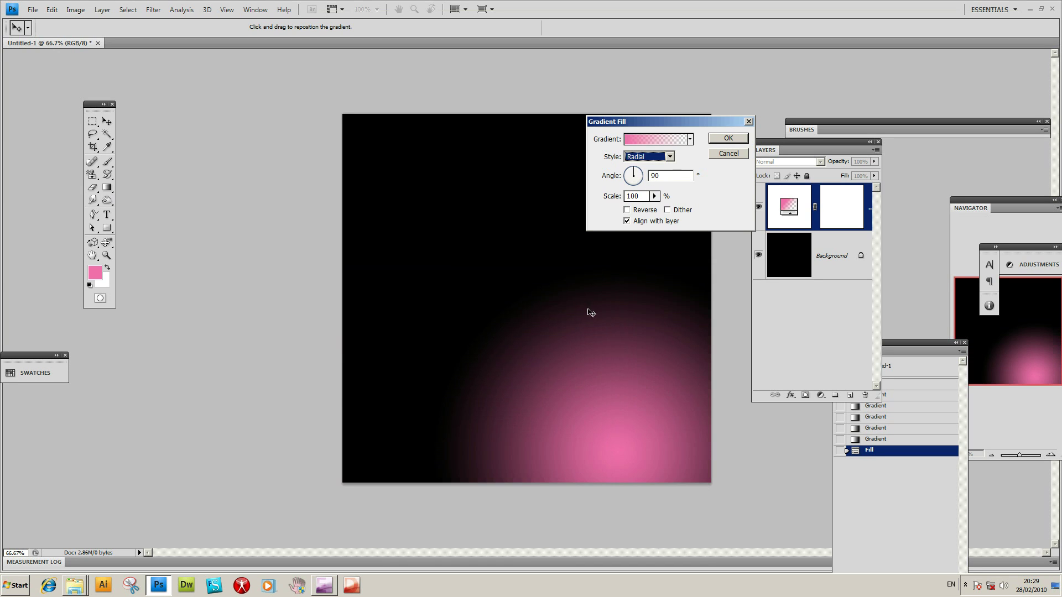
left_click_drag(517, 220, 487, 172)
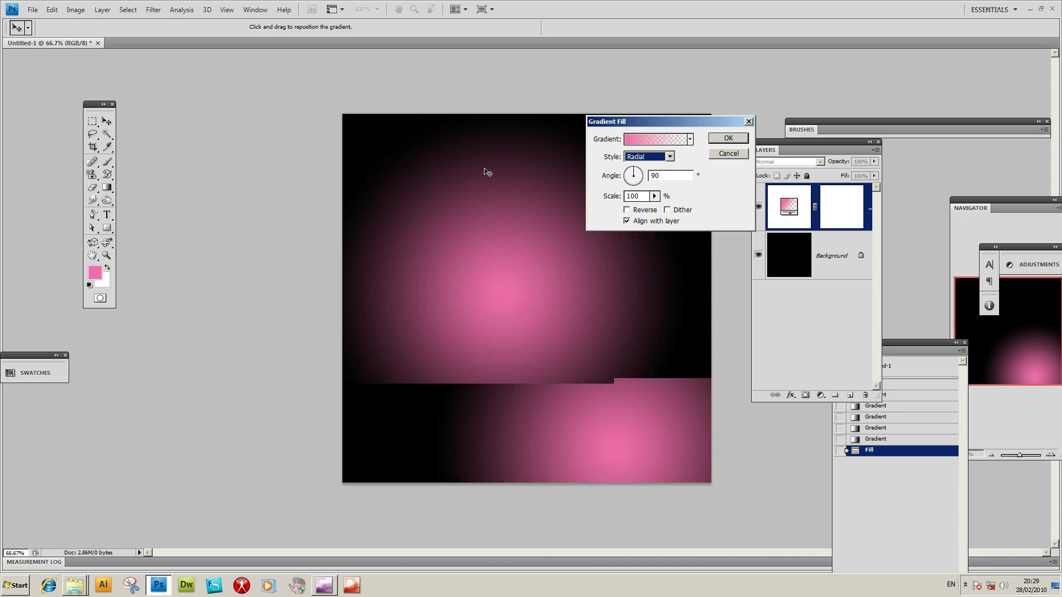
left_click(655, 197)
mouse_move(654, 208)
left_mouse_down()
mouse_move(639, 213)
mouse_move(665, 210)
left_mouse_up()
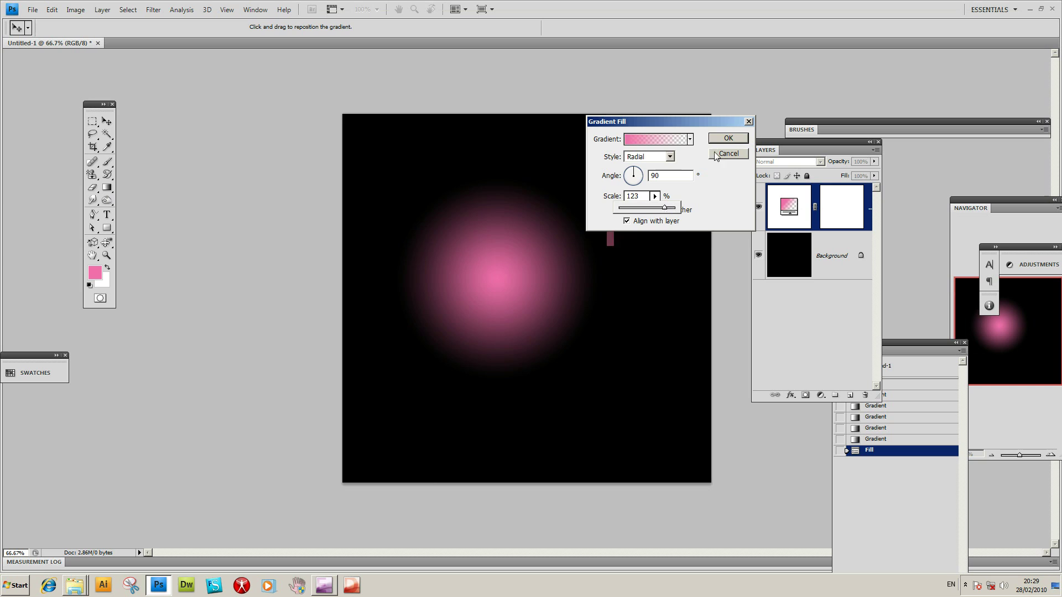
left_click(729, 138)
Commit Gradient Fill 1 and cancel an accidentally started Pattern fill layer
left_click(729, 138)
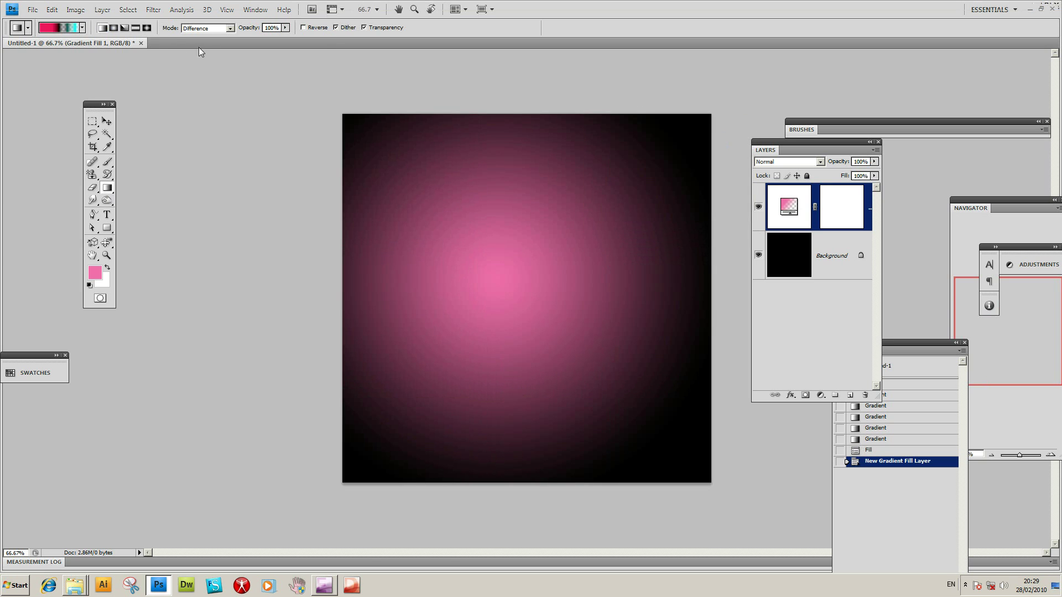
left_click(103, 9)
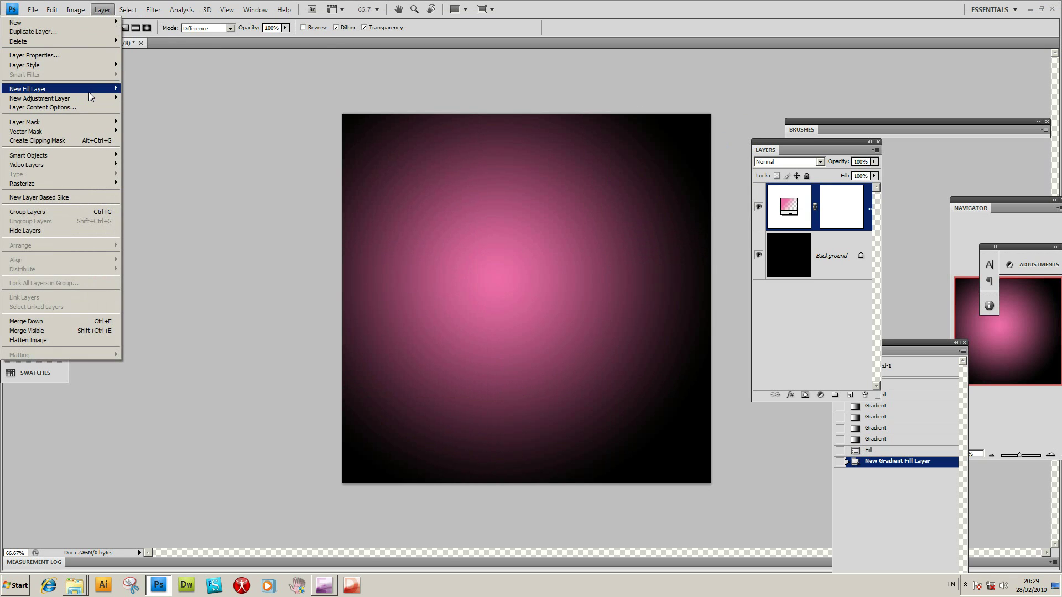
mouse_move(88, 90)
left_click(140, 107)
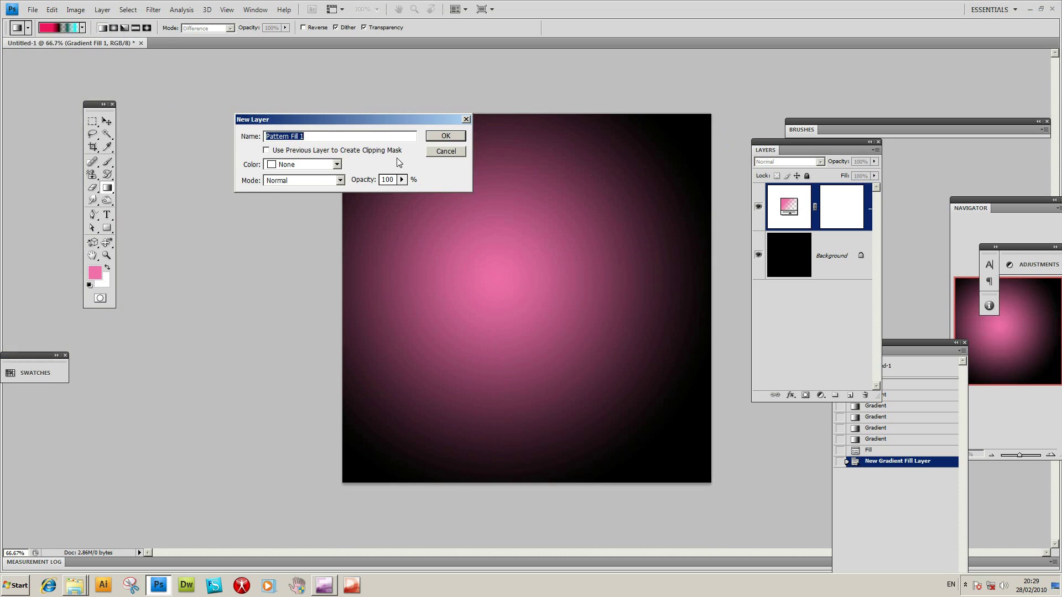
key("Escape")
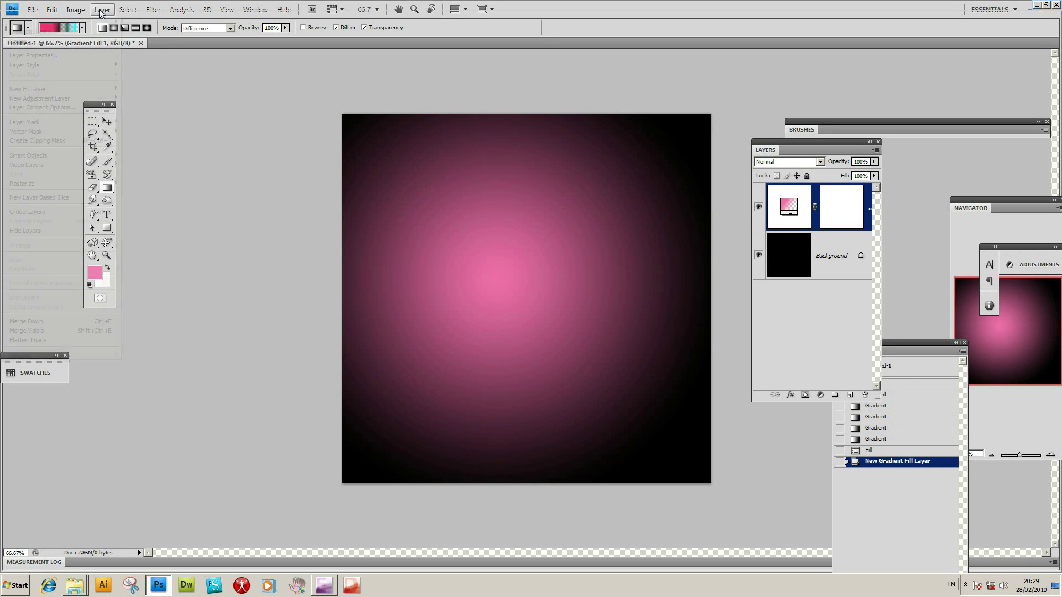
Create a second gradient fill layer via Layer > New Fill Layer > Gradient
left_click(103, 9)
mouse_move(88, 68)
mouse_move(80, 92)
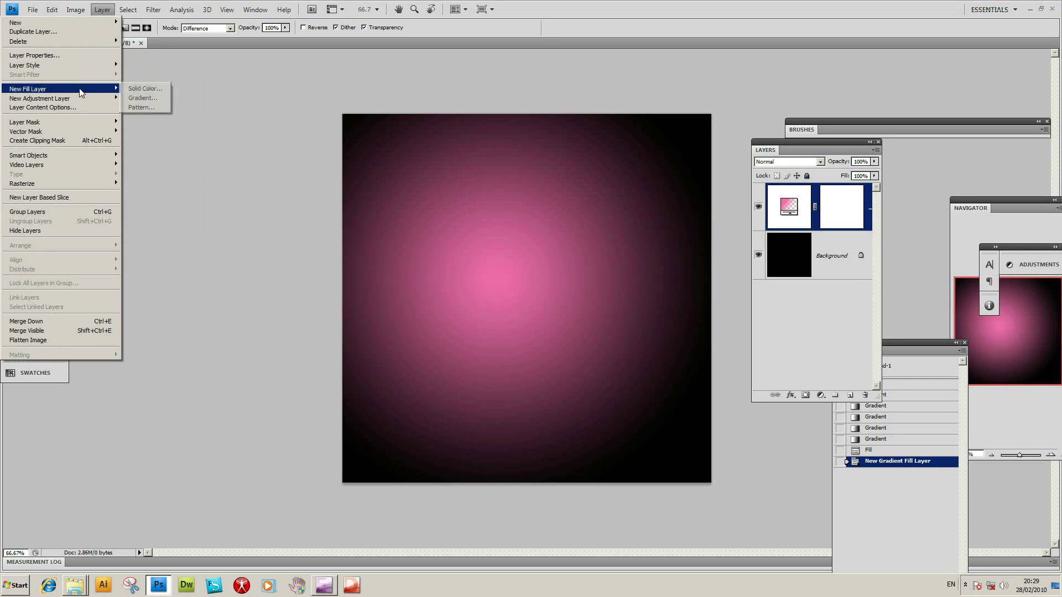
left_click(149, 100)
left_click(444, 136)
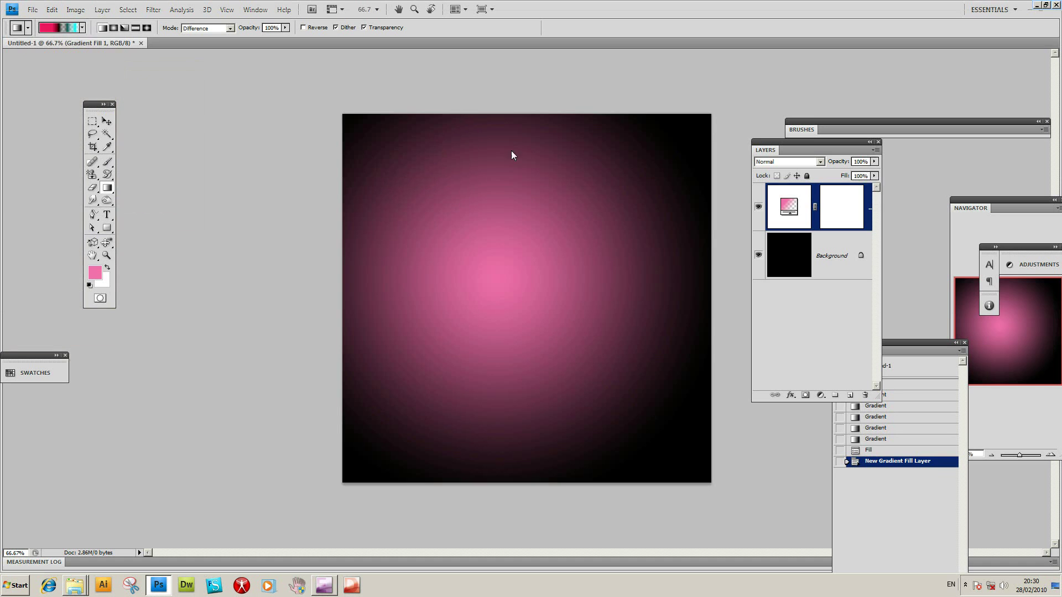
Apply a dark red banded gradient preset to Gradient Fill 2 and commit it
left_click(691, 139)
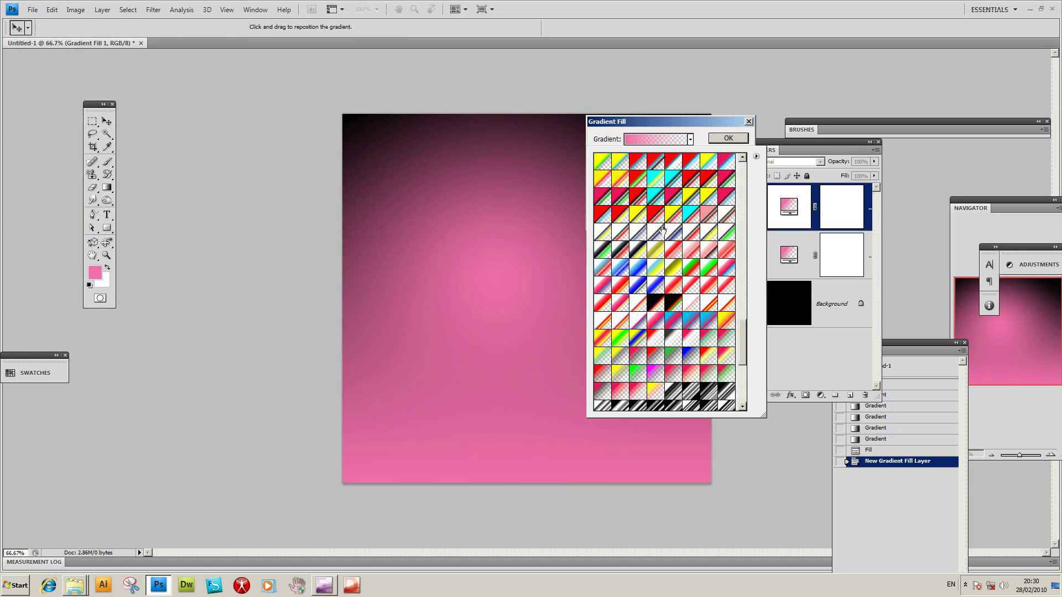
left_click_drag(744, 343, 743, 284)
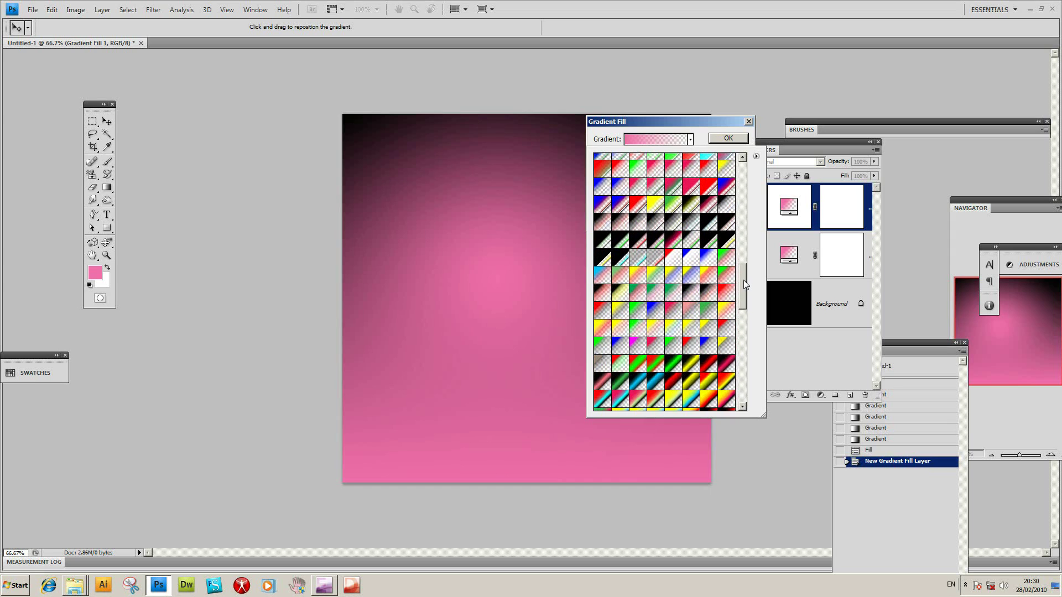
left_click(621, 223)
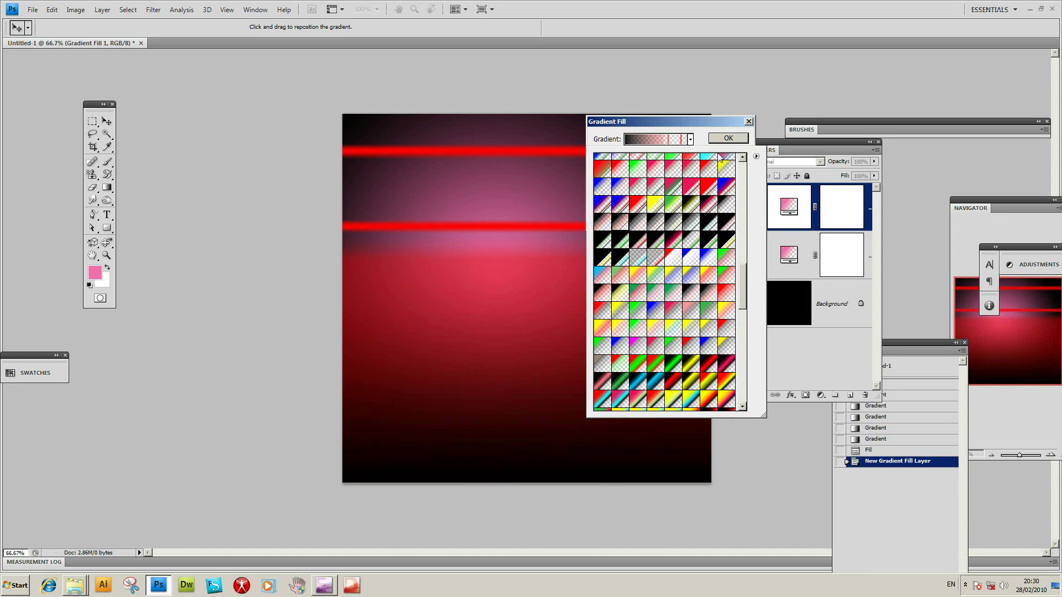
left_click(730, 139)
left_click(728, 138)
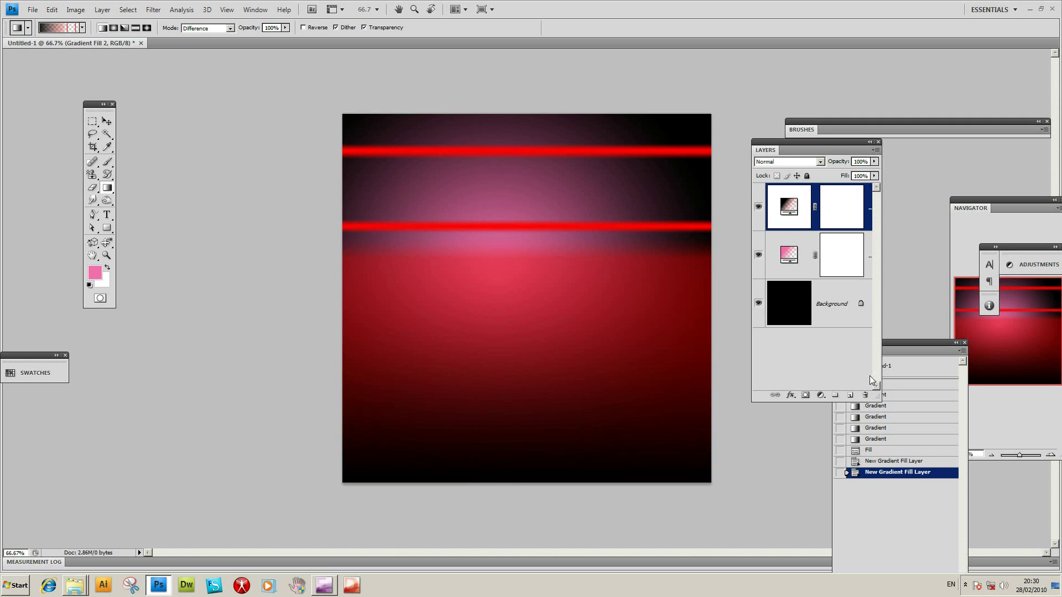
Change Gradient Fill 2 to a radial pink preset with a green centre, moved up-left
double_click(791, 207)
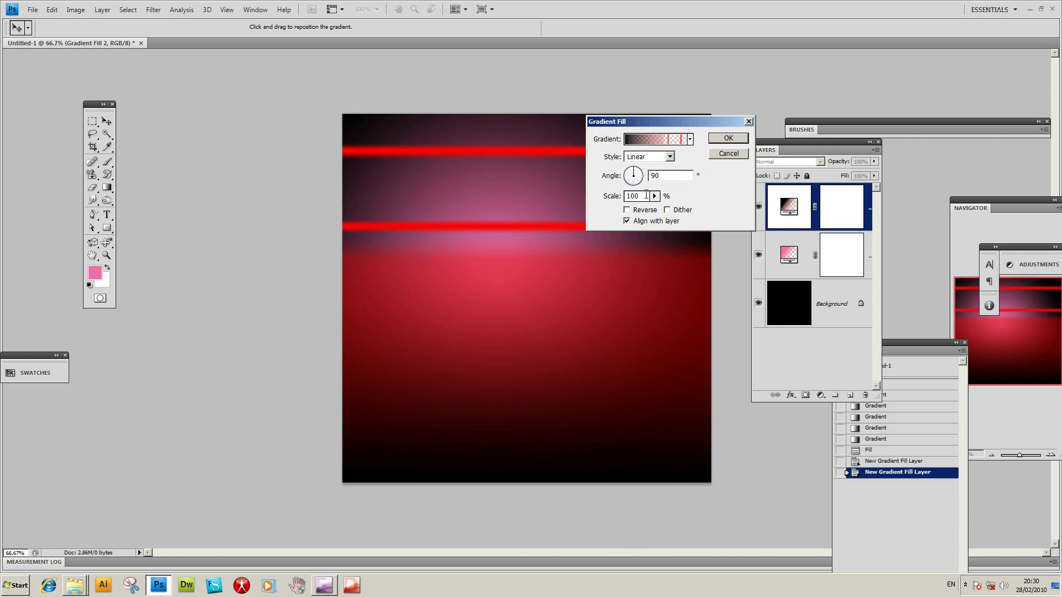
left_click(661, 159)
left_click(646, 176)
left_click(690, 139)
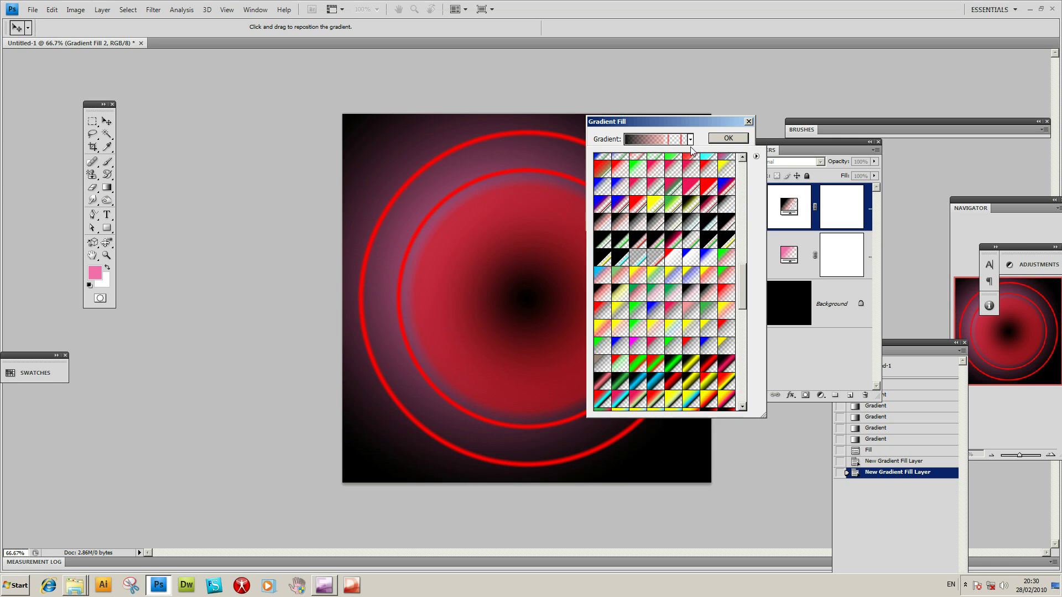
left_click(634, 295)
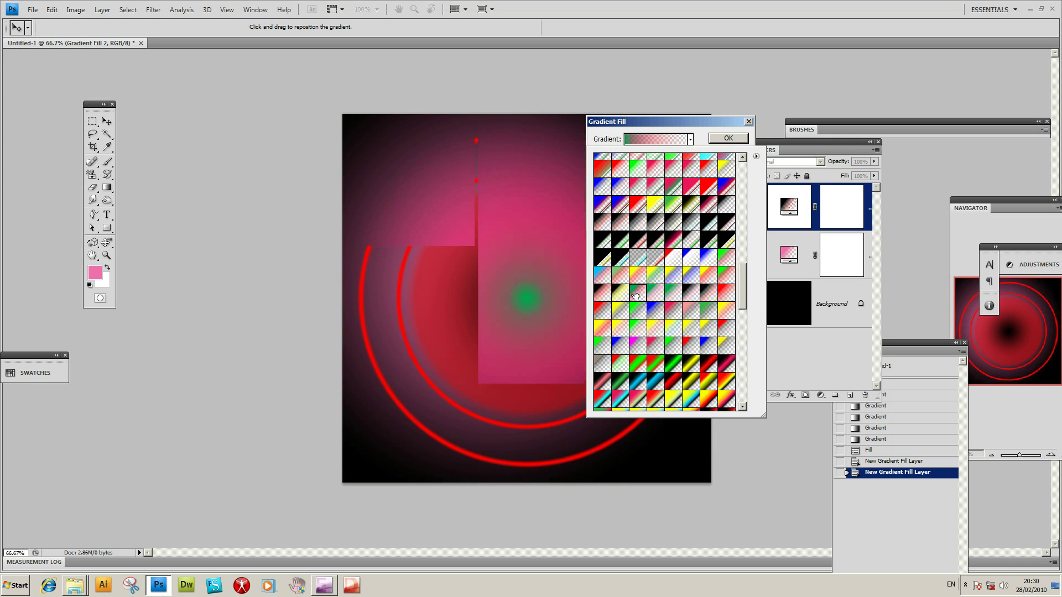
left_click(561, 308)
left_click_drag(540, 298, 467, 220)
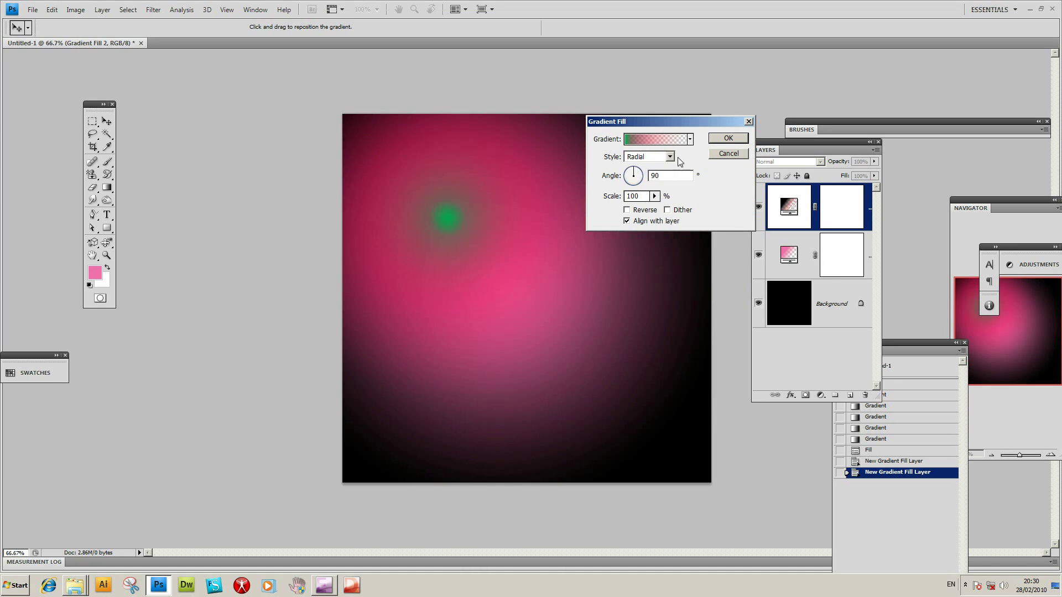
left_click(728, 138)
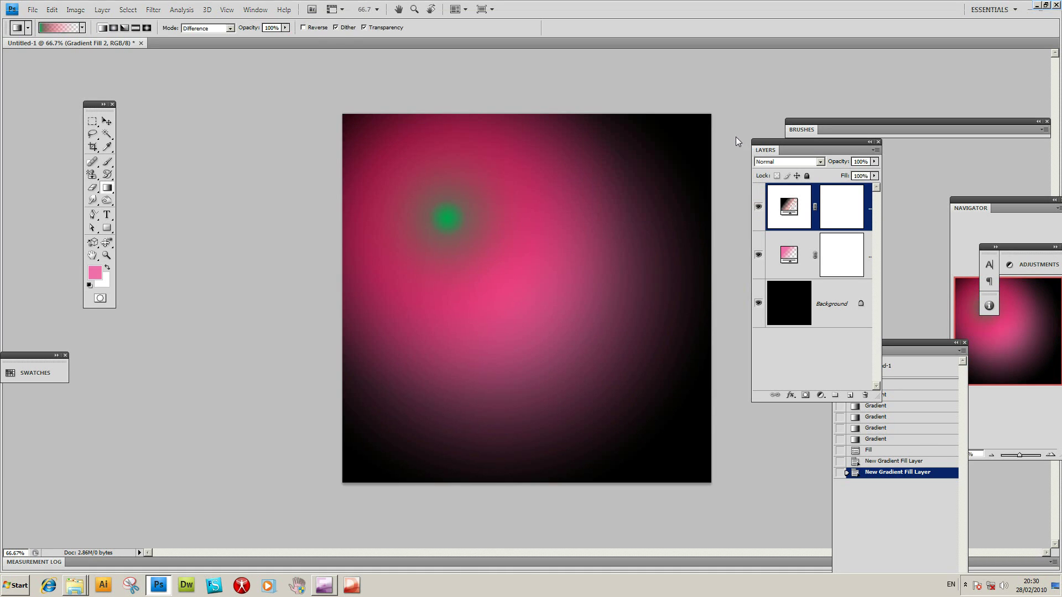
Set Gradient Fill 2 to Difference blending and move its yellow glow to the lower left
left_click(780, 162)
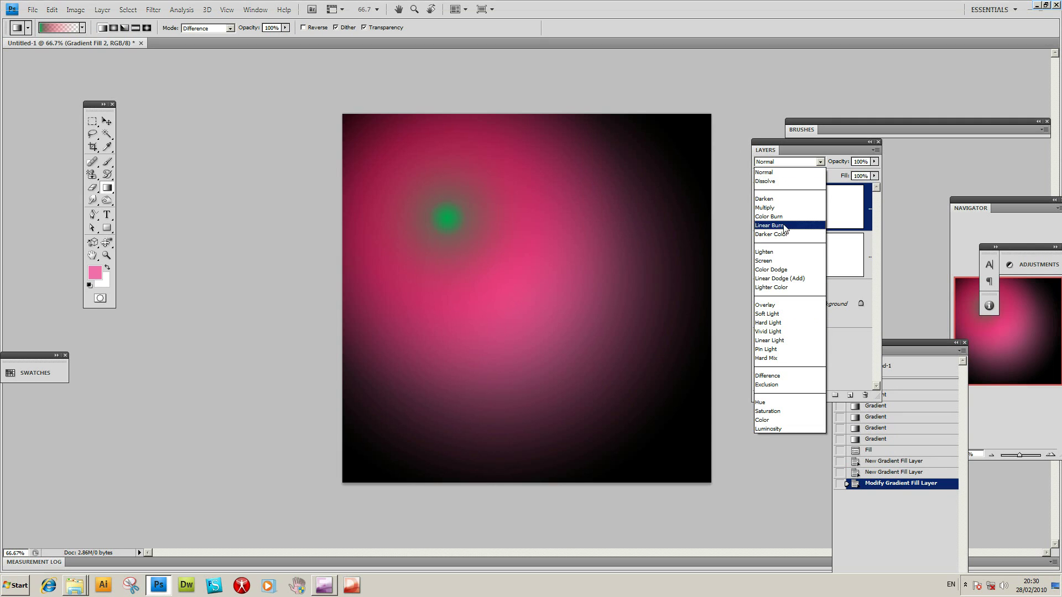
left_click(777, 376)
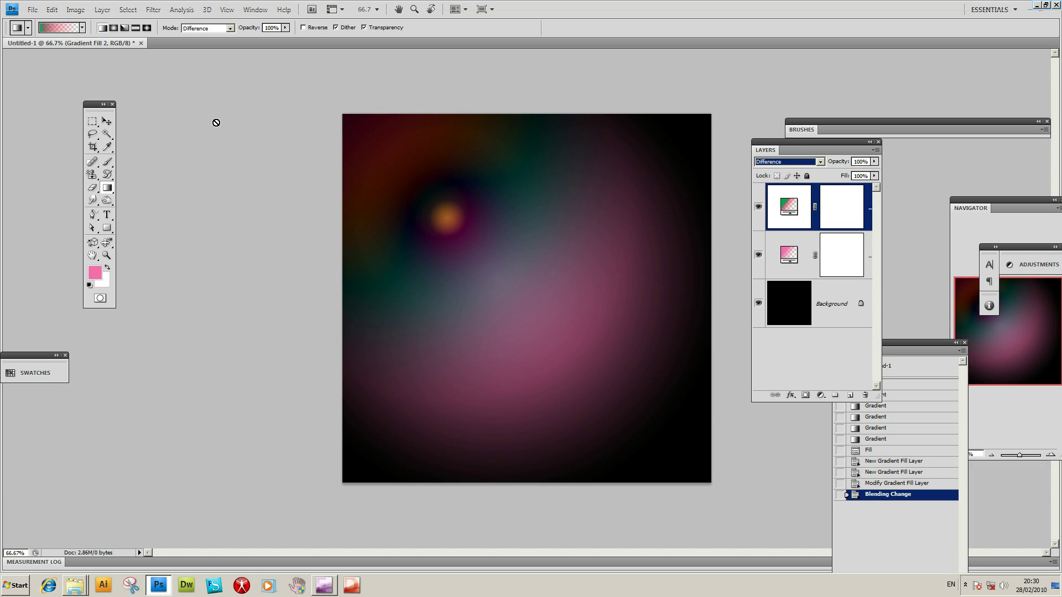
double_click(786, 214)
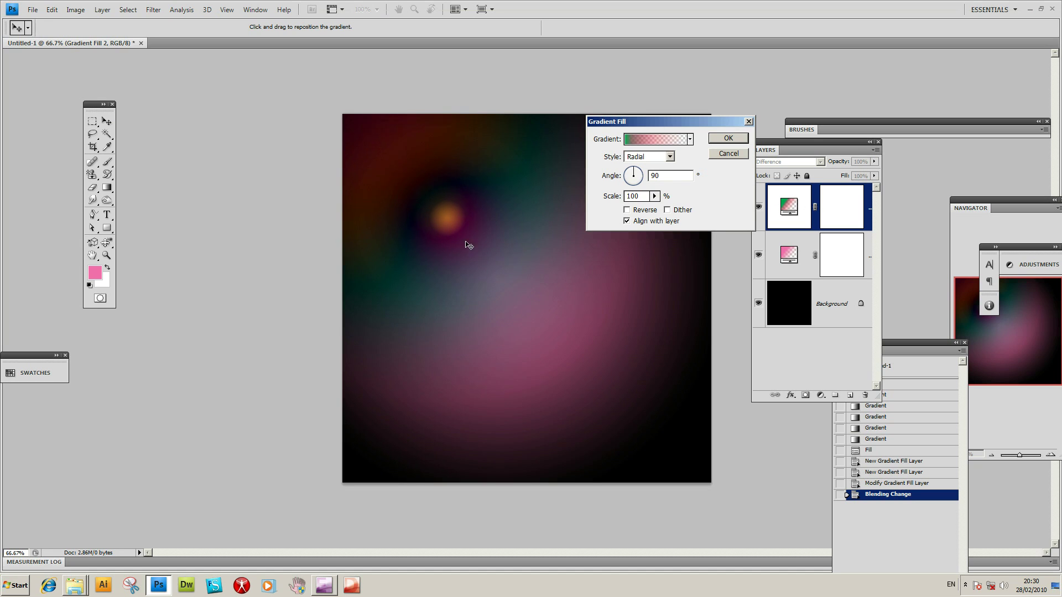
left_click_drag(469, 246, 621, 368)
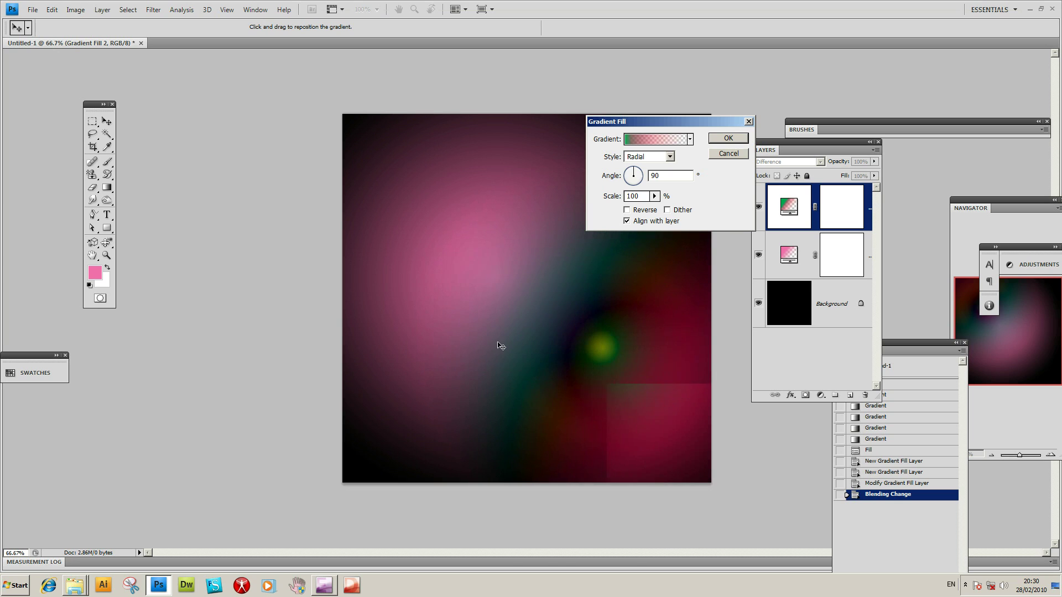
left_click_drag(500, 346, 426, 382)
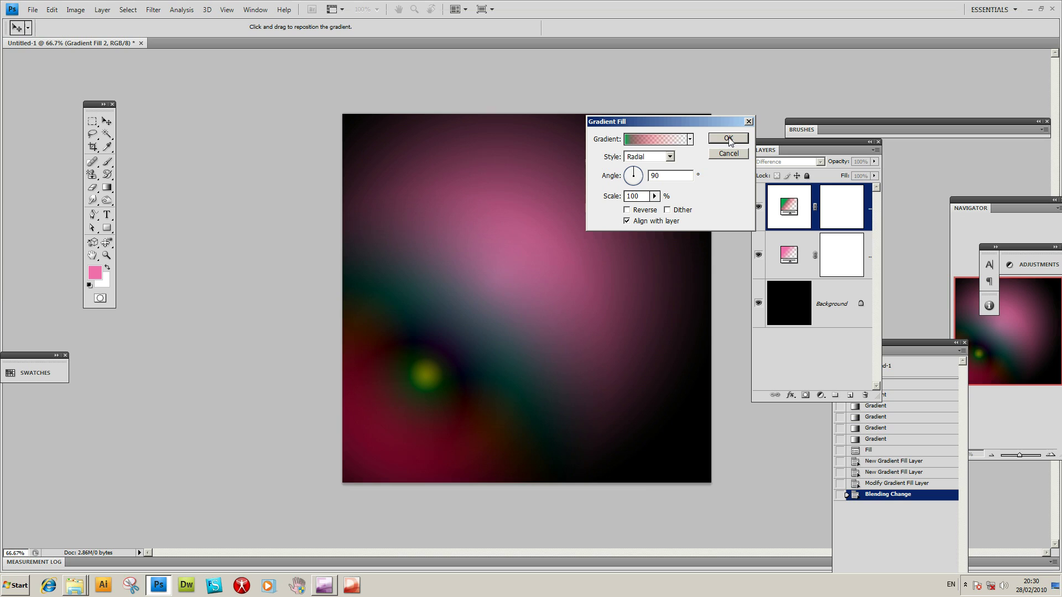
Open the Gradient Editor on the fill's GX04_217 green-to-pink gradient
left_click(730, 142)
left_click_drag(730, 143, 612, 160)
left_click(660, 142)
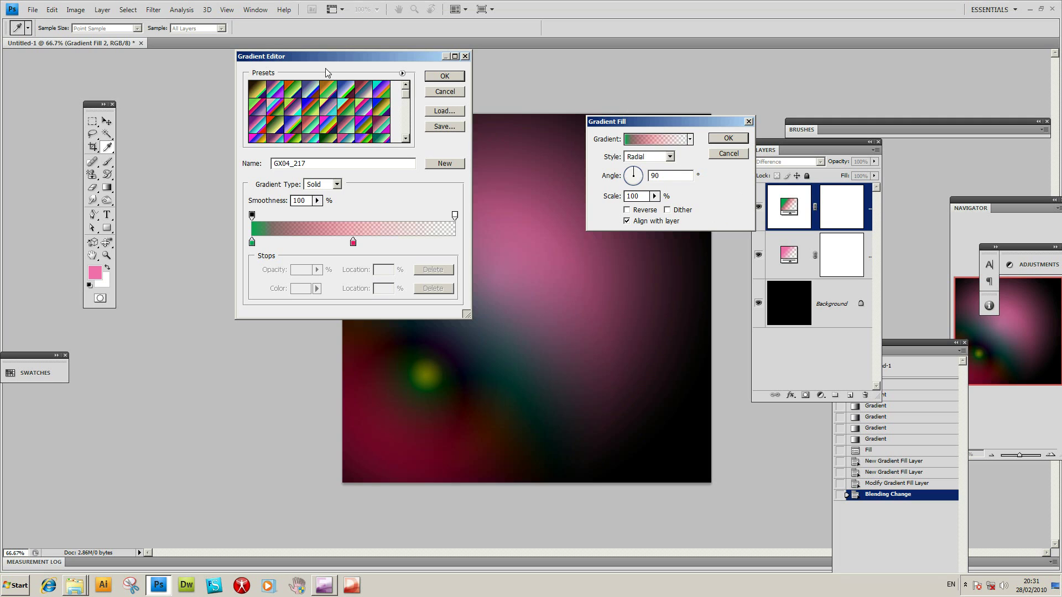
Move the pink stop to 21%, add a colour stop at 66%, and extend the opacity
left_click_drag(315, 55, 715, 124)
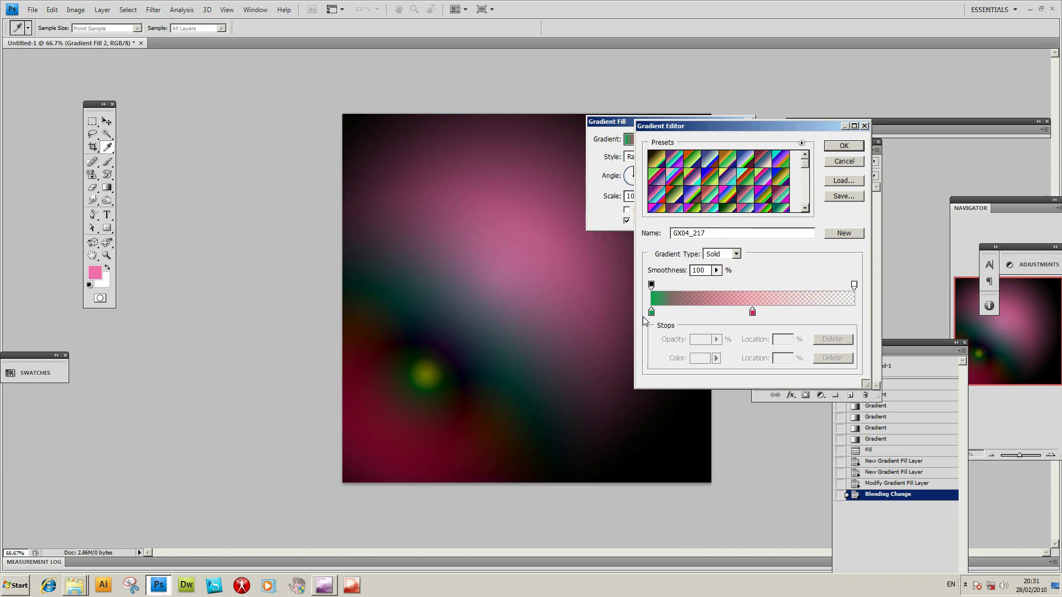
left_click_drag(752, 314, 706, 314)
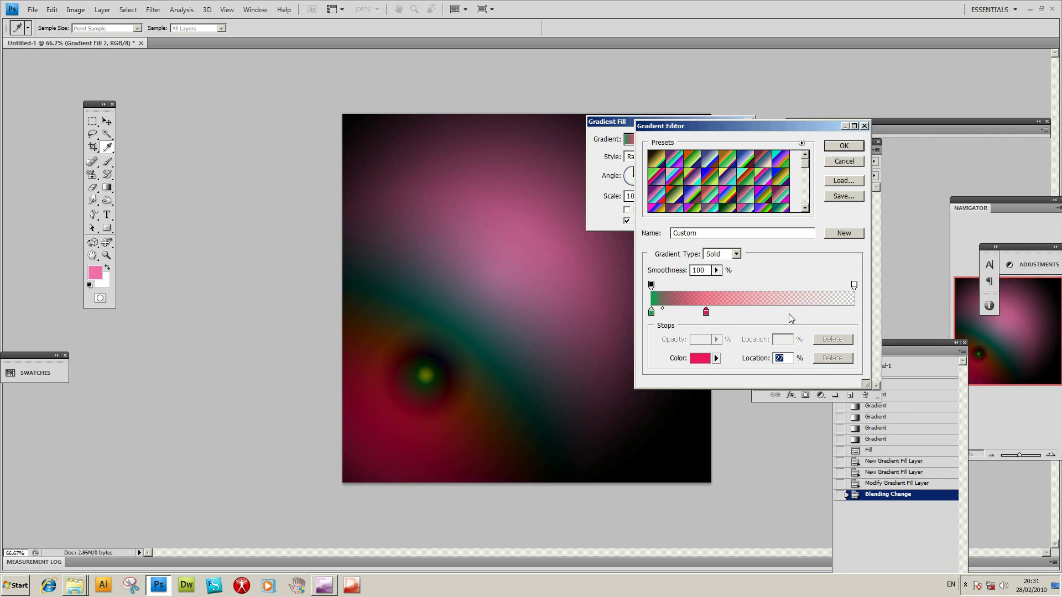
left_click(786, 316)
left_click_drag(652, 285, 790, 286)
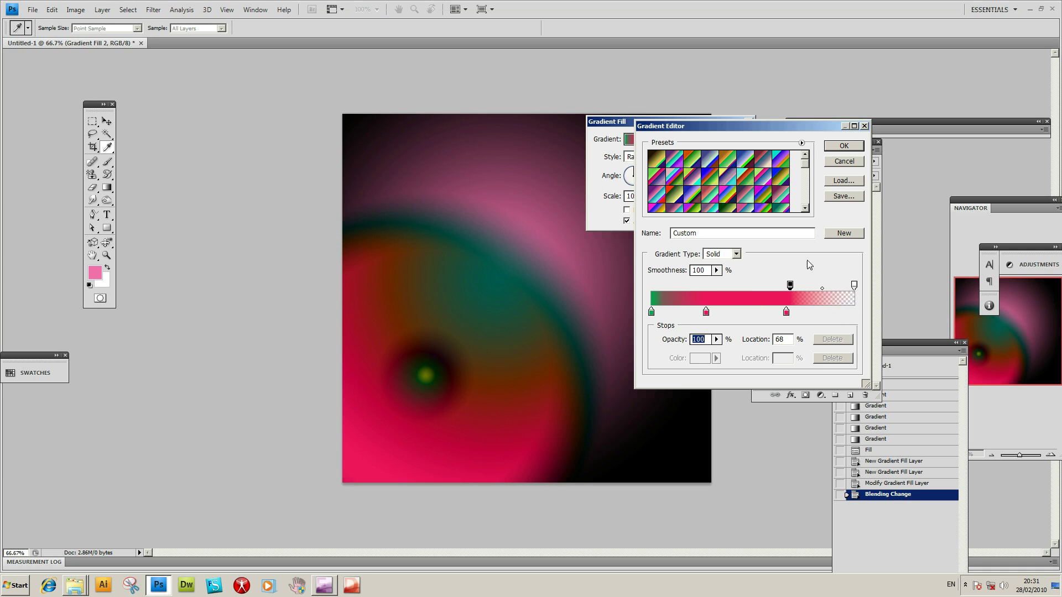
Make the 66% stop yellow-green and accept the rainbow gradient fill
left_click(786, 312)
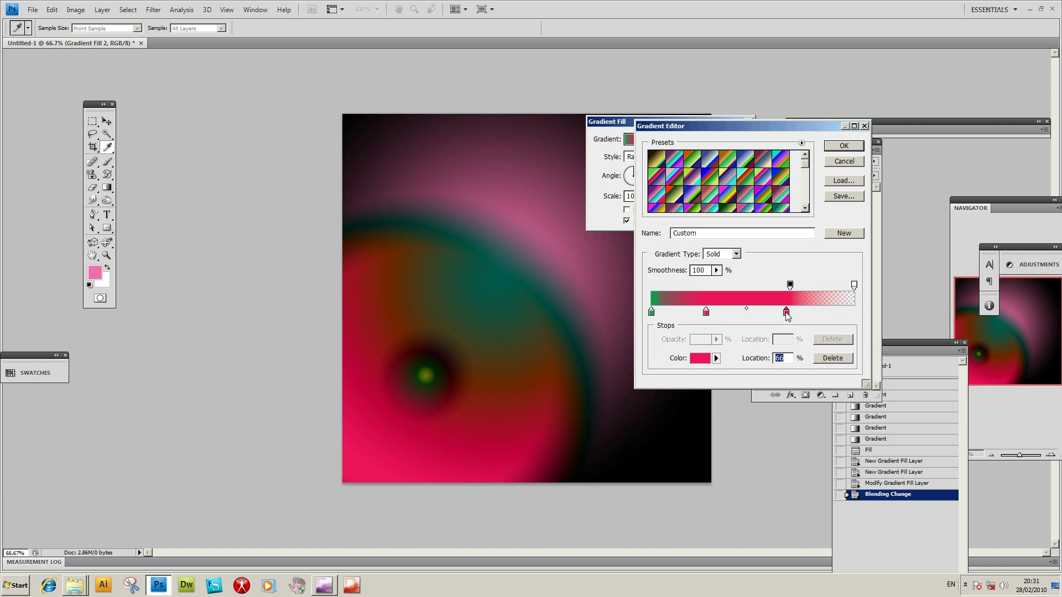
double_click(787, 313)
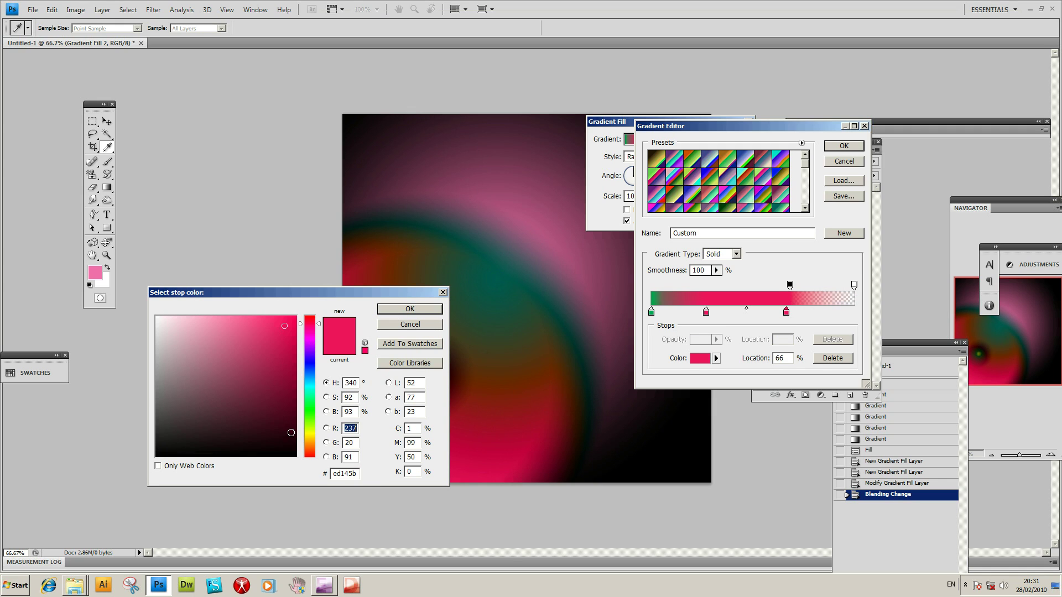
left_click(307, 431)
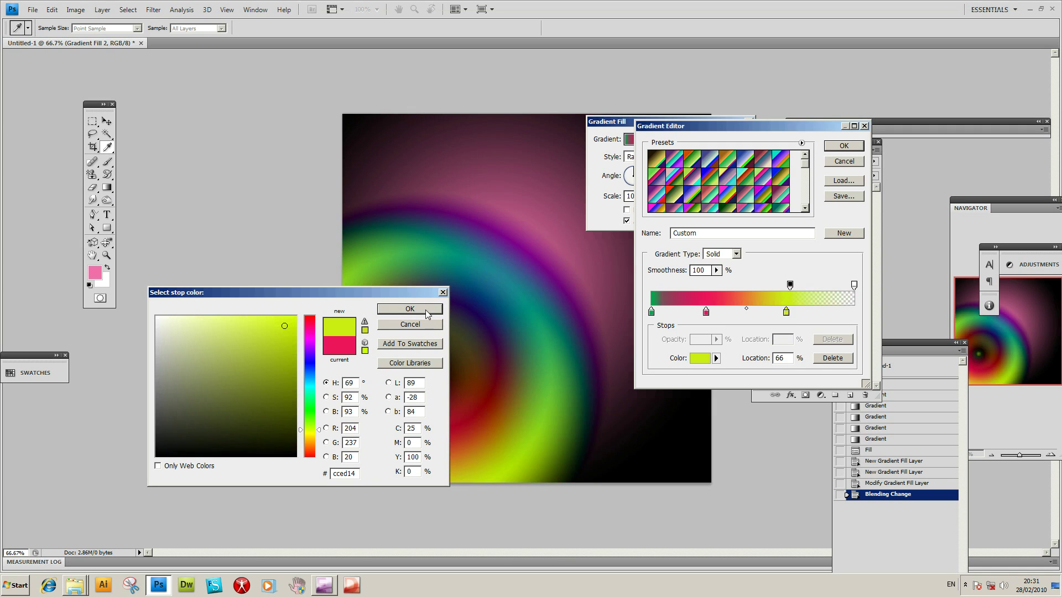
key("Return")
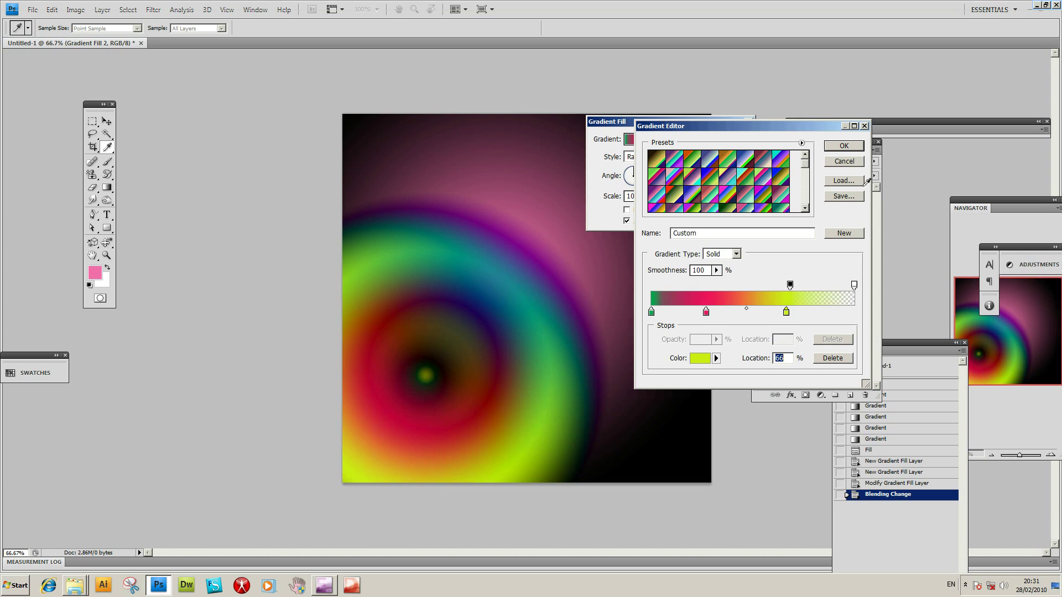
left_click(844, 146)
left_click(731, 142)
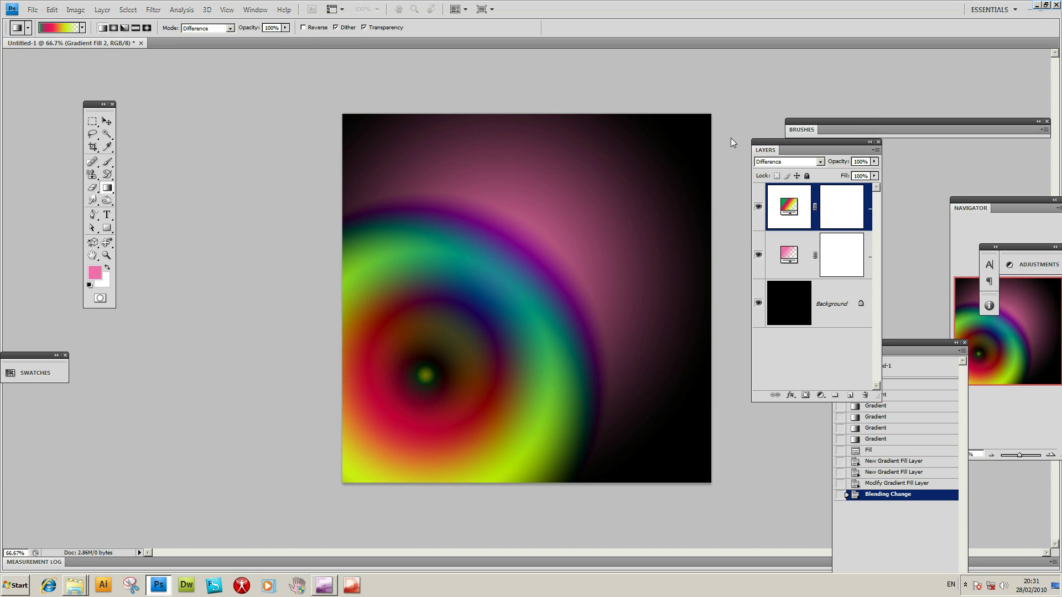
Use Layer > Flatten Image to merge the rainbow rings into one Background layer
left_click(102, 10)
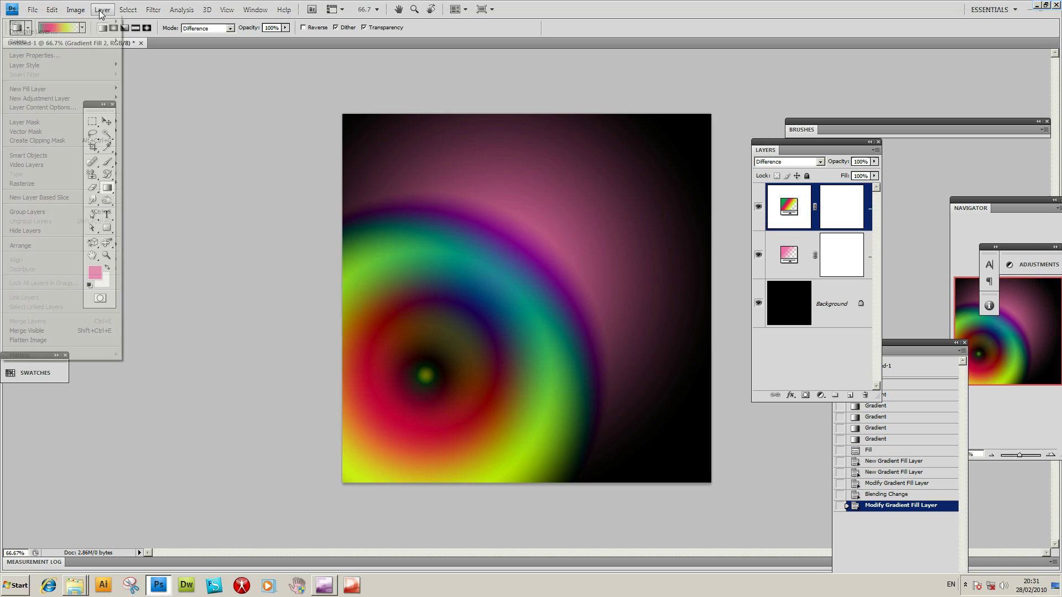
left_click(28, 340)
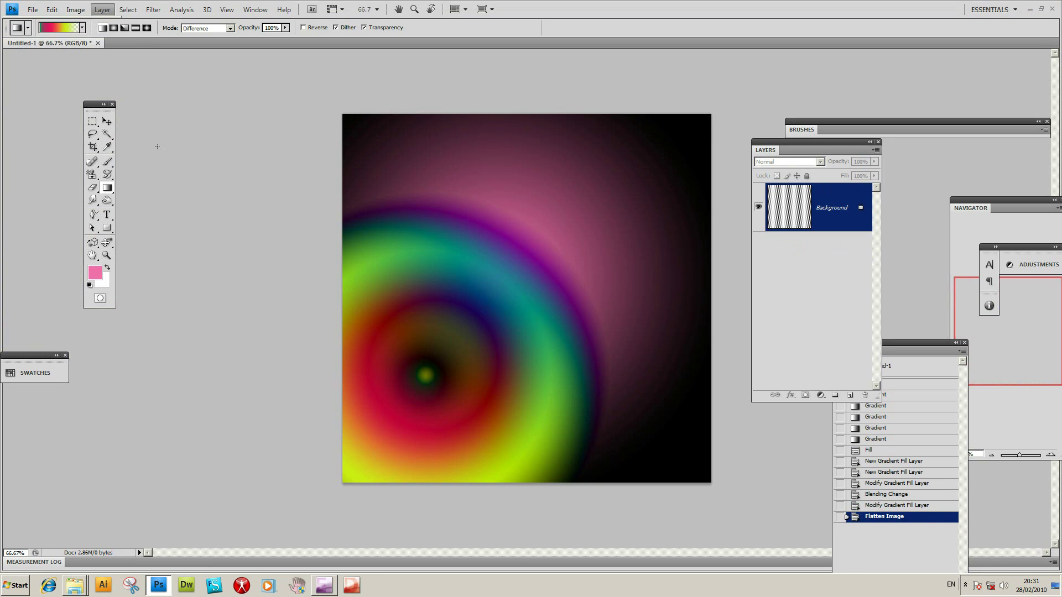
left_click(99, 9)
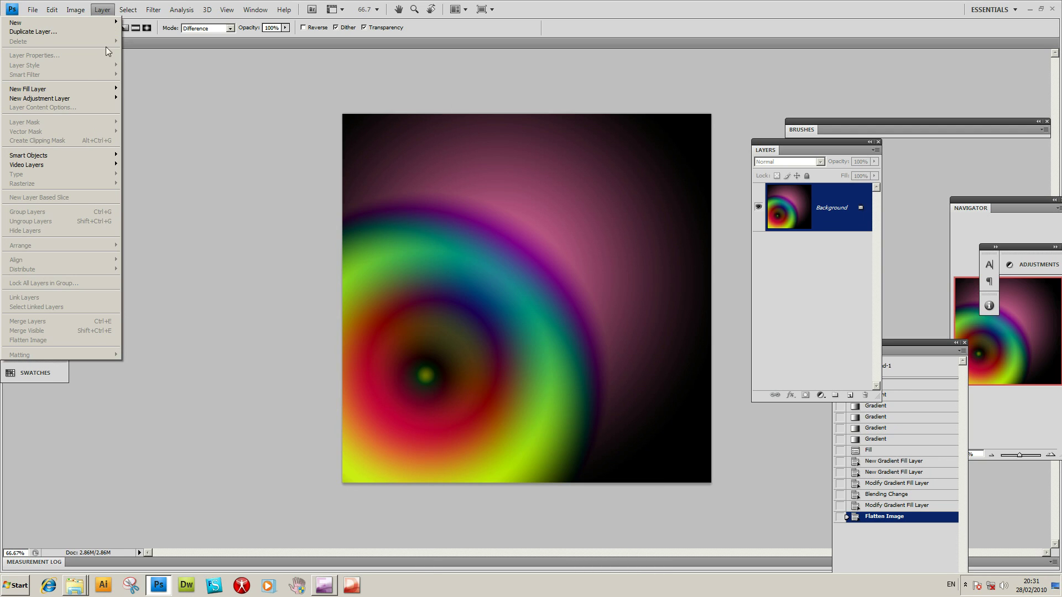
Add a new empty Layer 1 above the Background
left_click(104, 11)
left_click(102, 10)
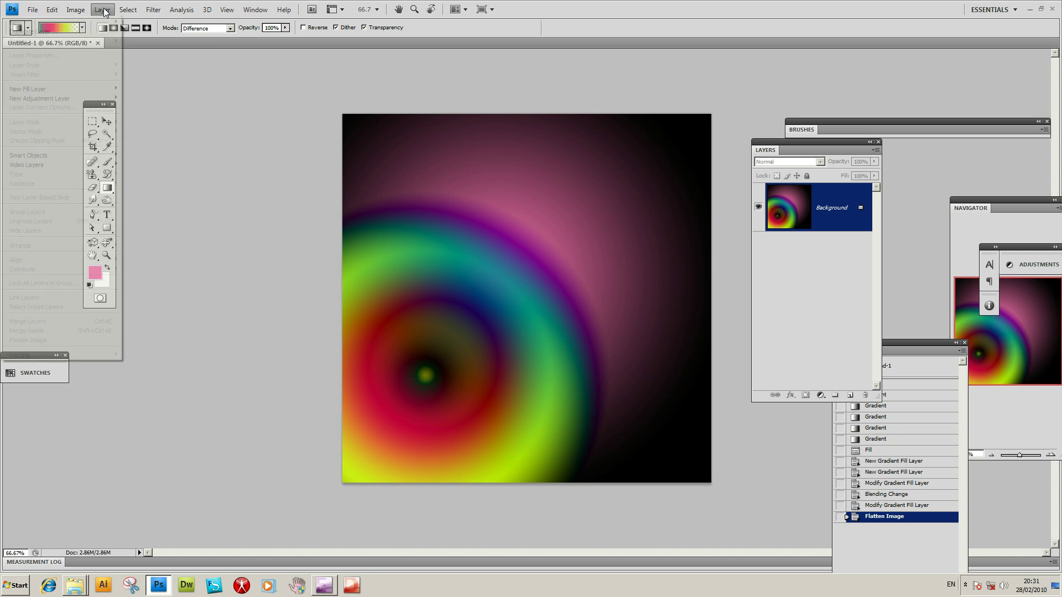
mouse_move(89, 24)
left_click(148, 24)
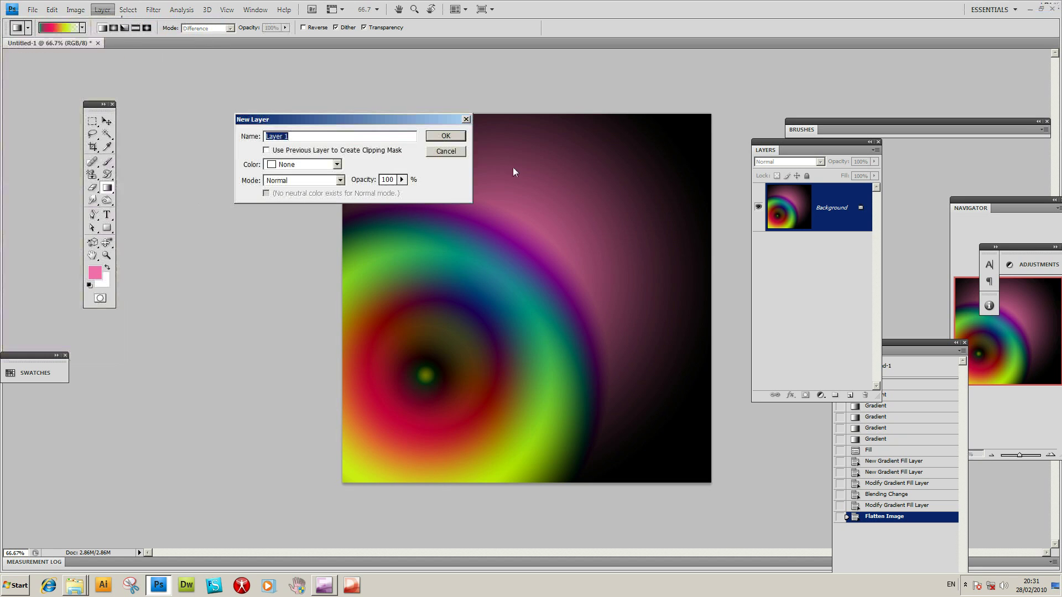
left_click(449, 134)
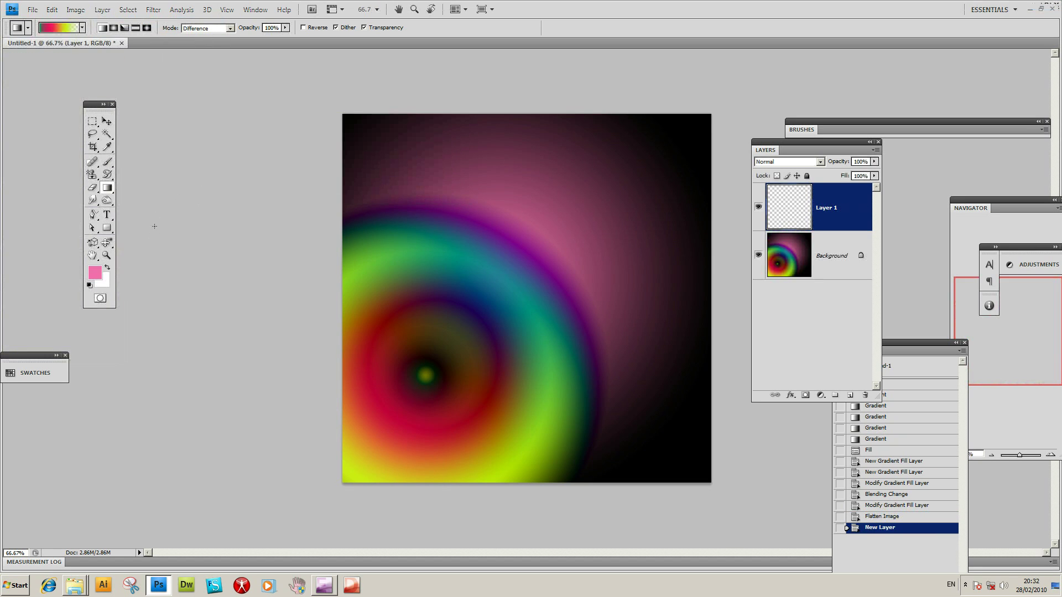
Fill Layer 1 with solid black
left_click(52, 10)
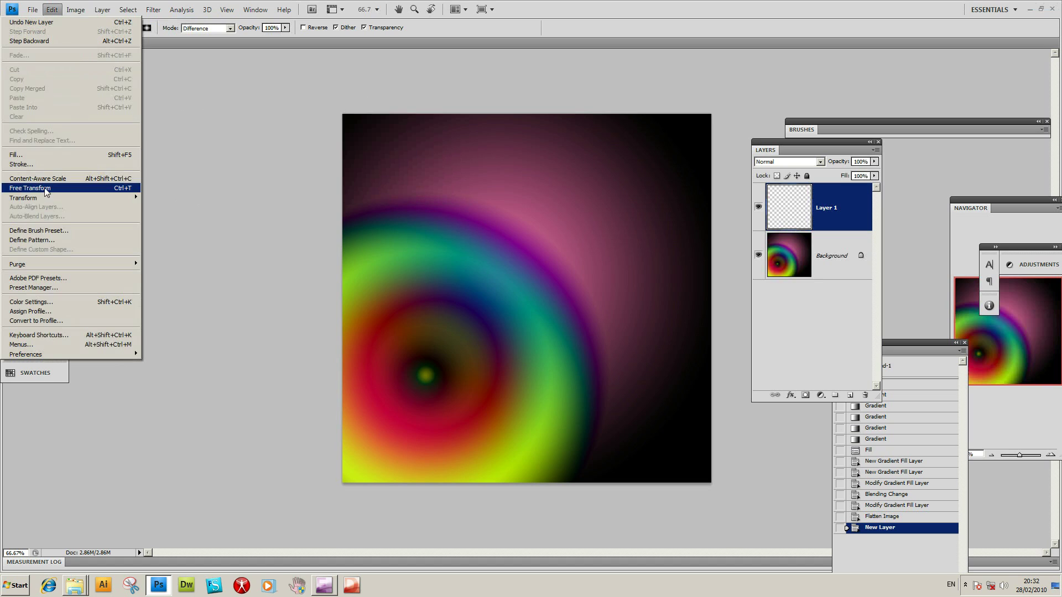
left_click(43, 159)
left_click(406, 274)
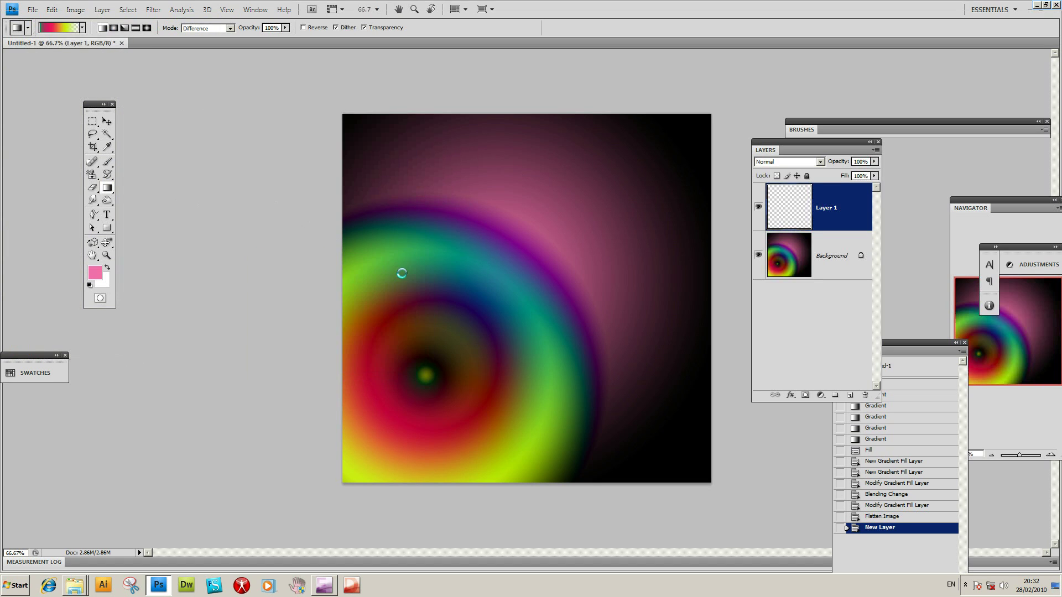
left_click(103, 10)
mouse_move(61, 66)
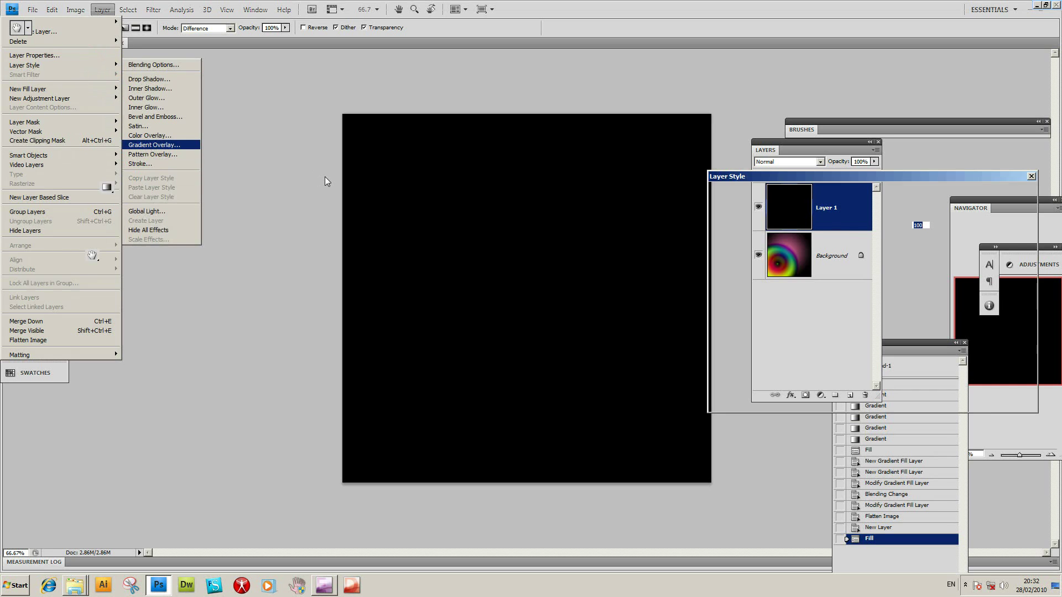
Add a Gradient Overlay to Layer 1 using the cyan, blue and purple preset
key("Return")
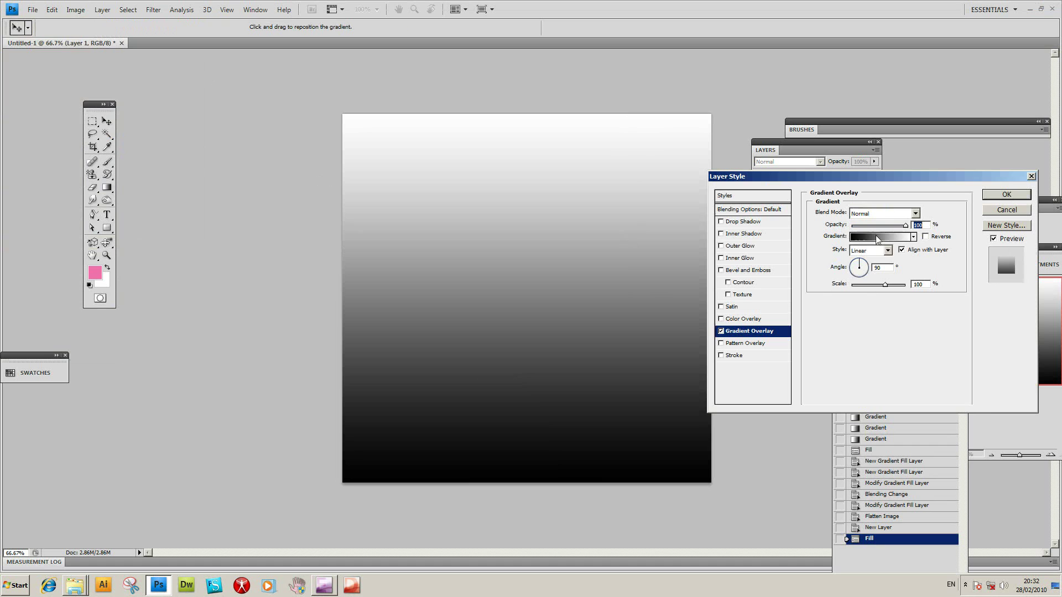
left_click(913, 237)
left_click(851, 305)
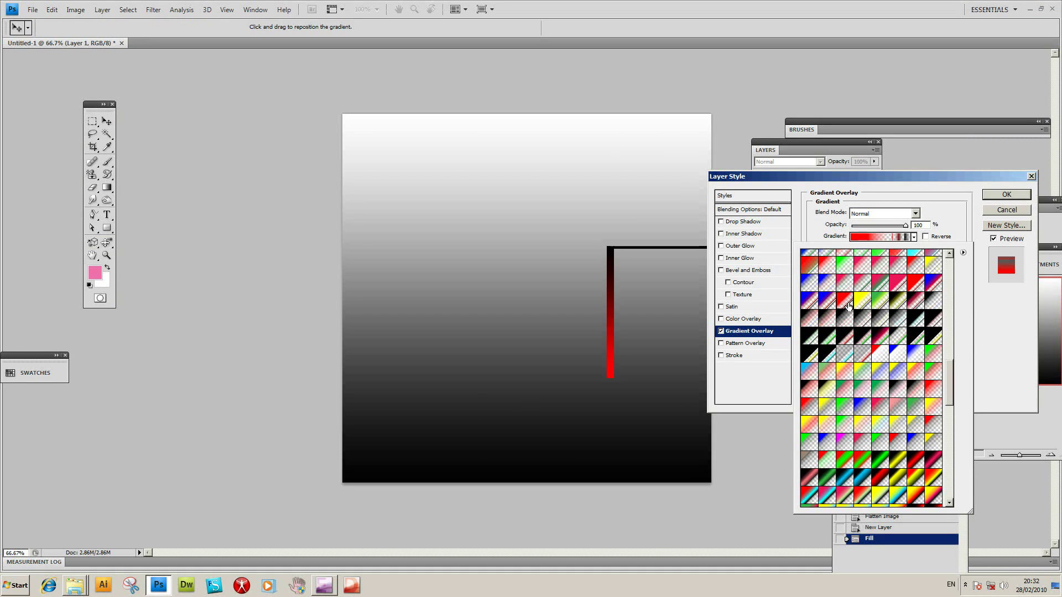
left_click(847, 347)
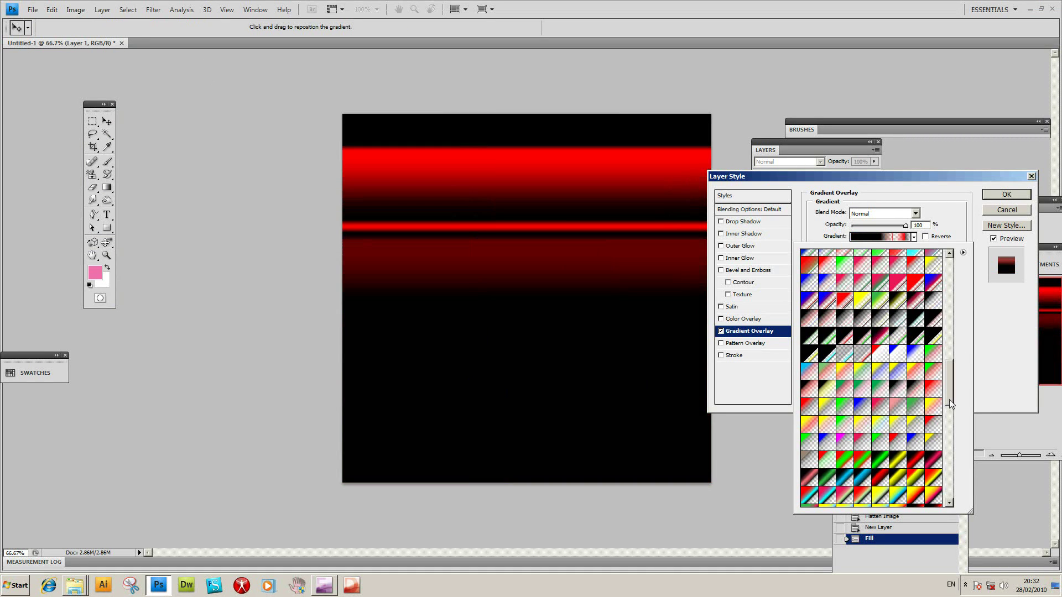
scroll(901, 308, "up", 3)
left_click(880, 297)
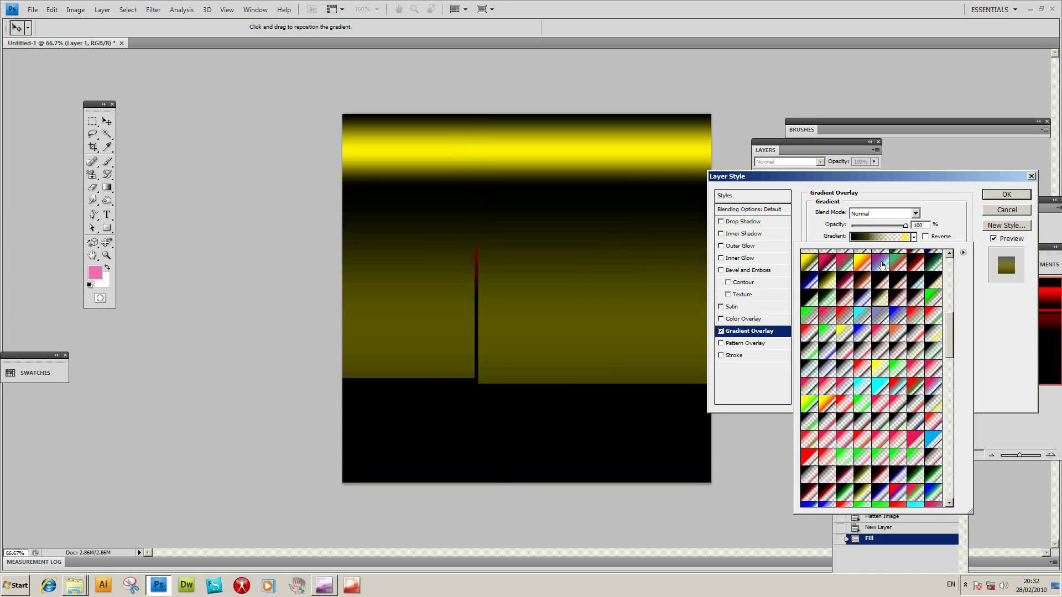
left_click(980, 321)
Make the overlay Radial in Difference mode, centred right of the canvas middle
left_click(879, 250)
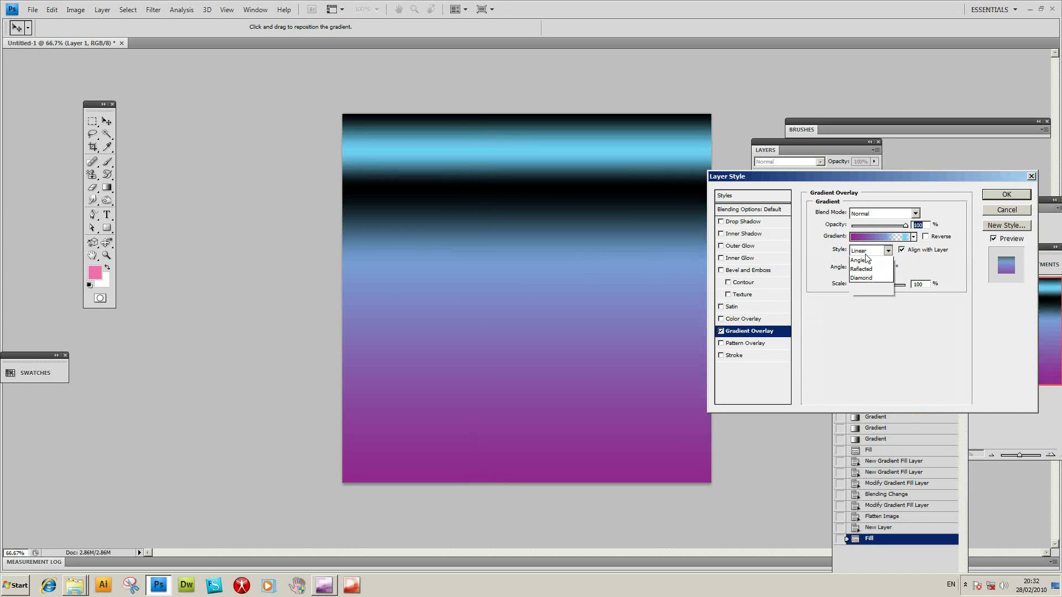
left_click(866, 268)
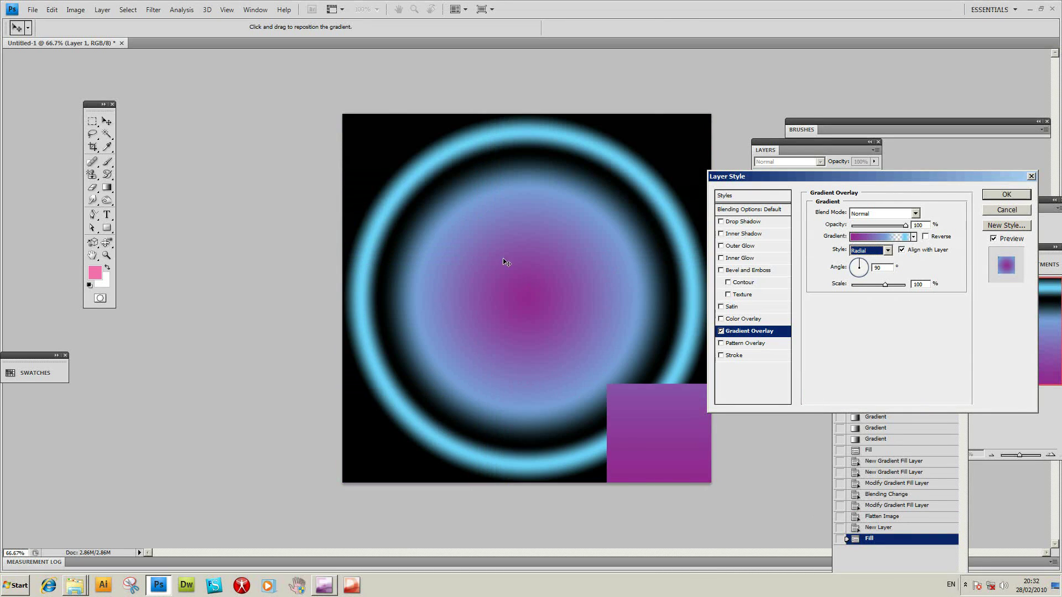
left_click_drag(506, 256, 390, 189)
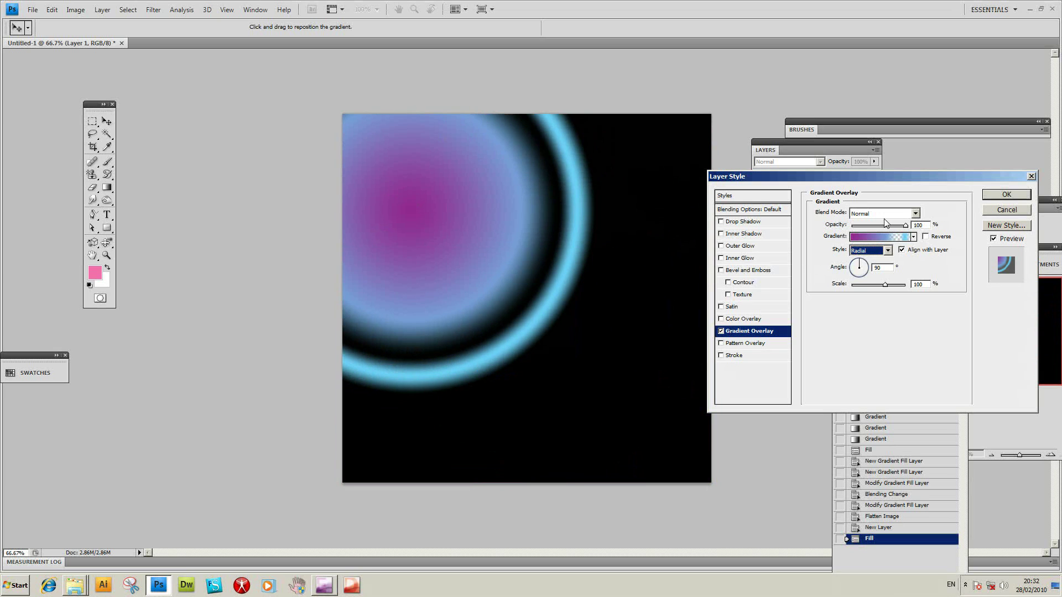
left_click(915, 213)
left_click(864, 428)
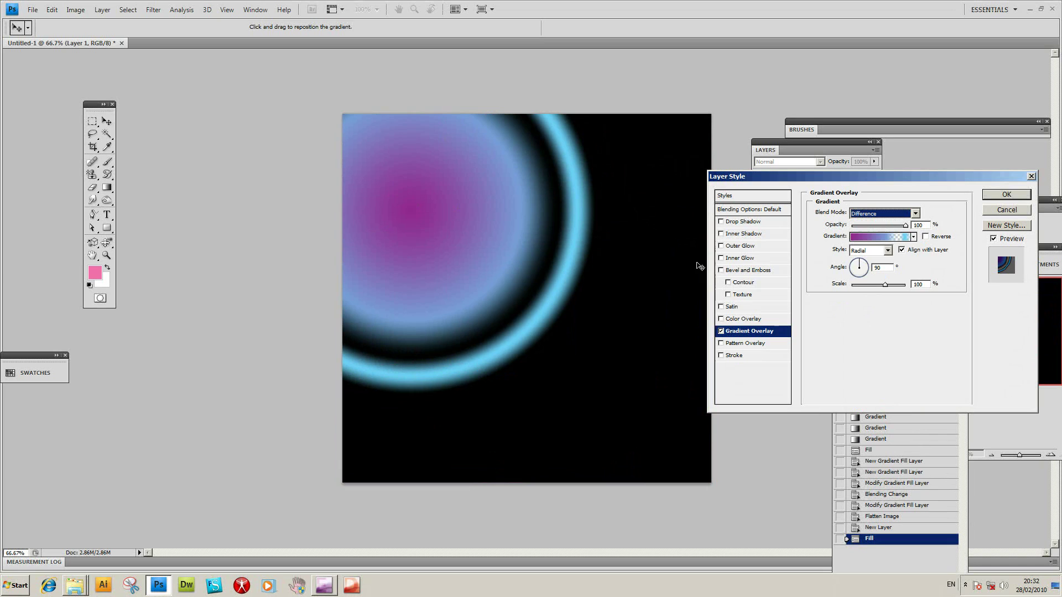
left_click_drag(569, 289, 729, 265)
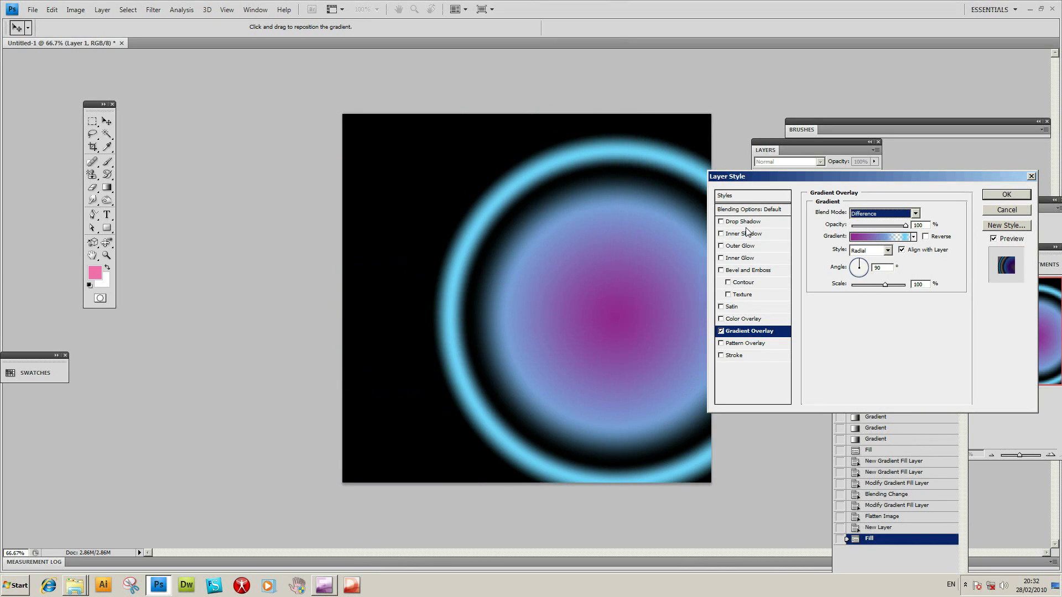
left_click(737, 197)
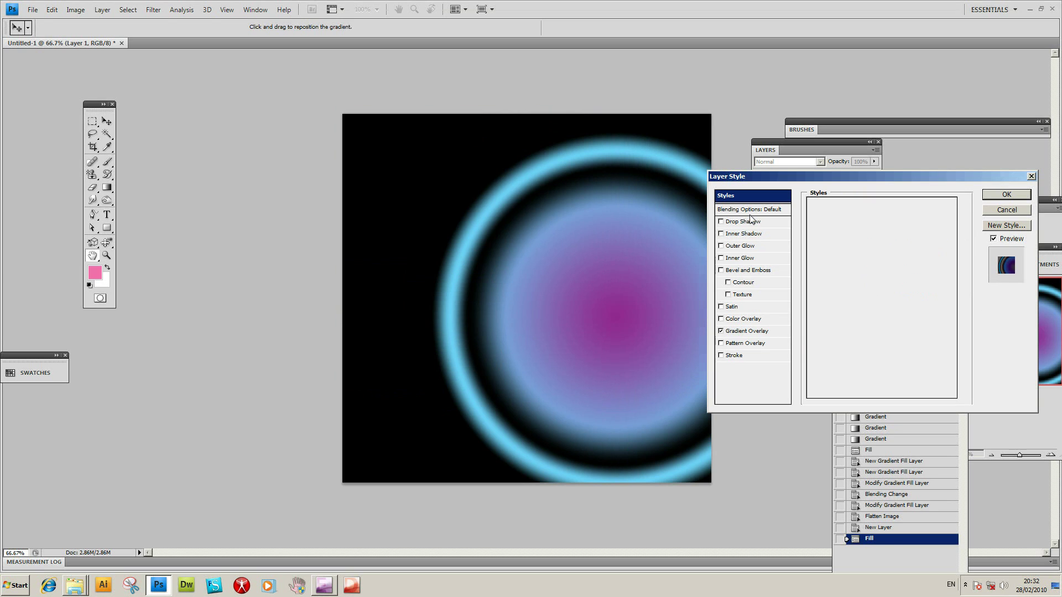
Set Layer 1's blend mode to Difference and its gradient overlay scale to 128%
left_click(750, 213)
left_click(894, 214)
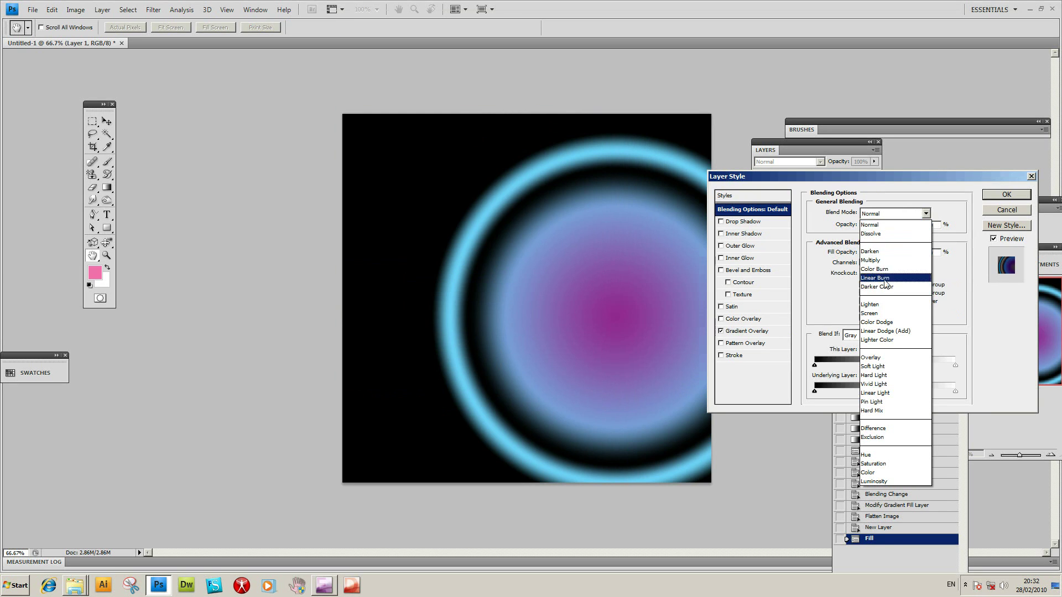
left_click(877, 429)
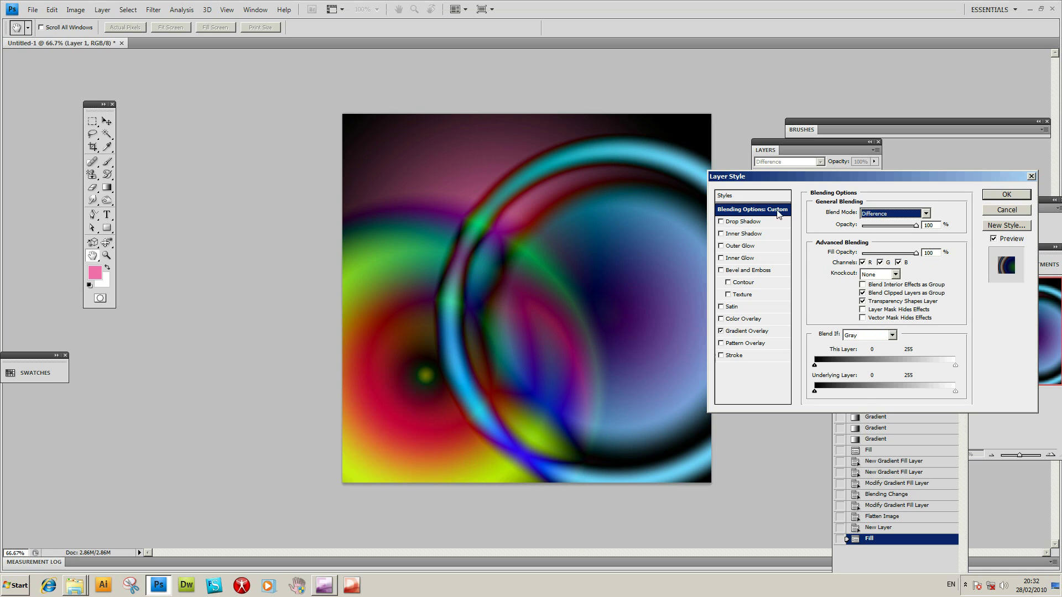
left_click(747, 333)
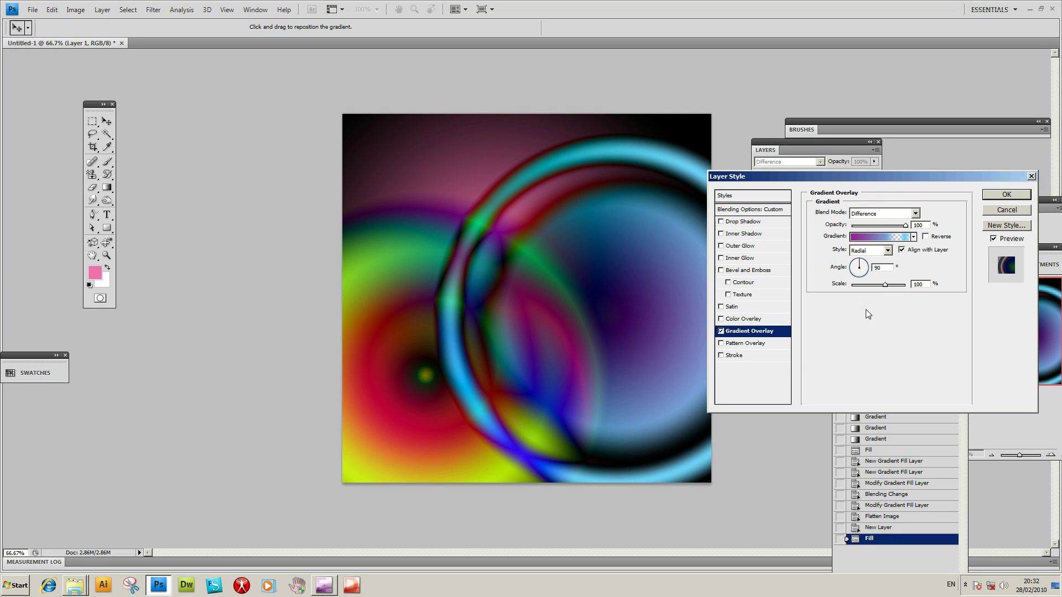
mouse_move(885, 285)
left_mouse_down()
mouse_move(897, 288)
mouse_move(872, 287)
left_mouse_up()
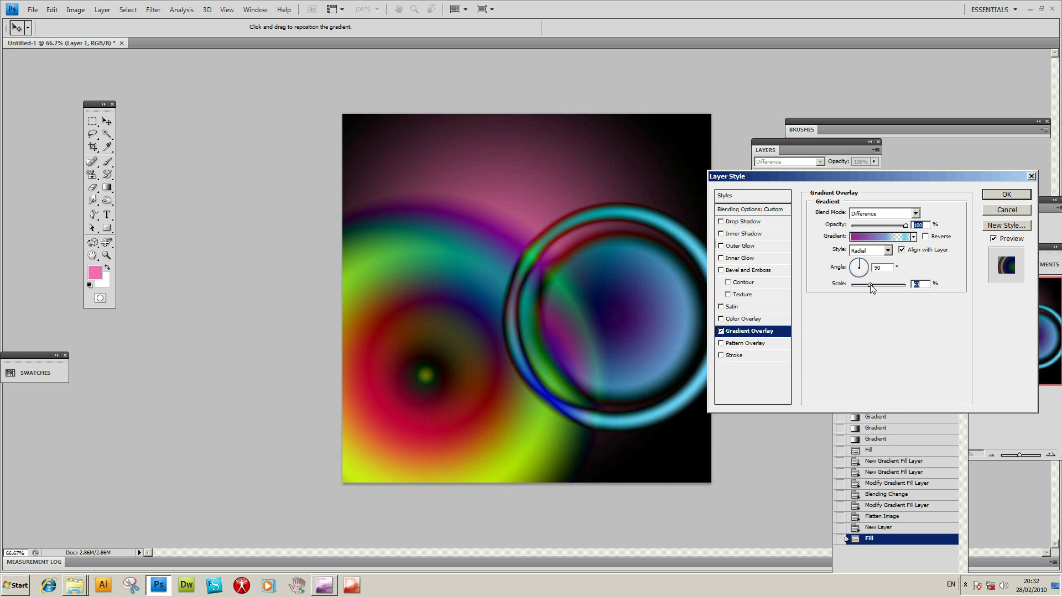
Apply the layer style, then flatten the cyan and rainbow rings via Layer > Flatten Image
left_click(1001, 200)
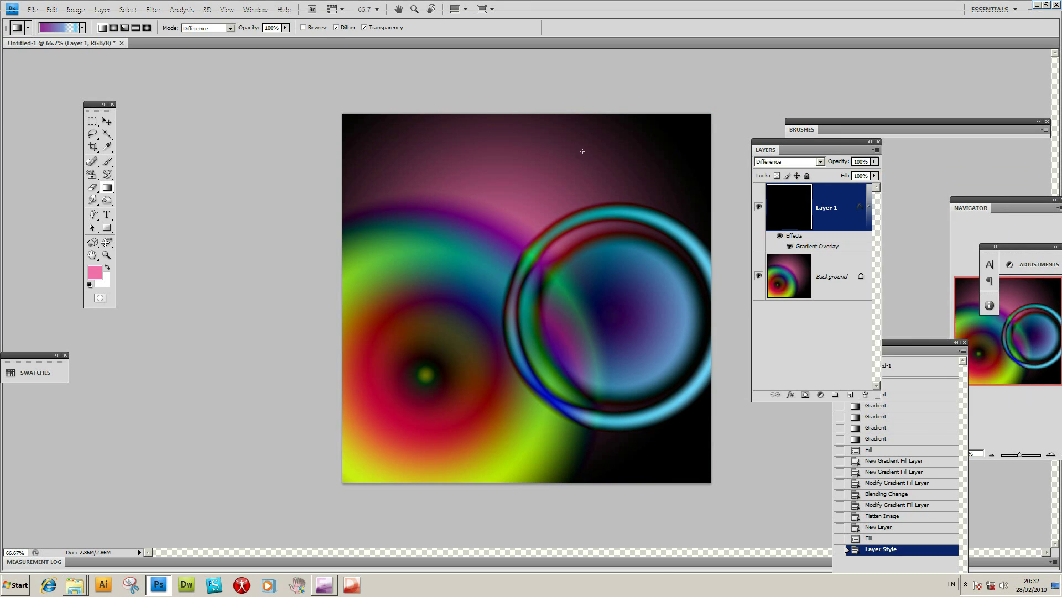
left_click(102, 10)
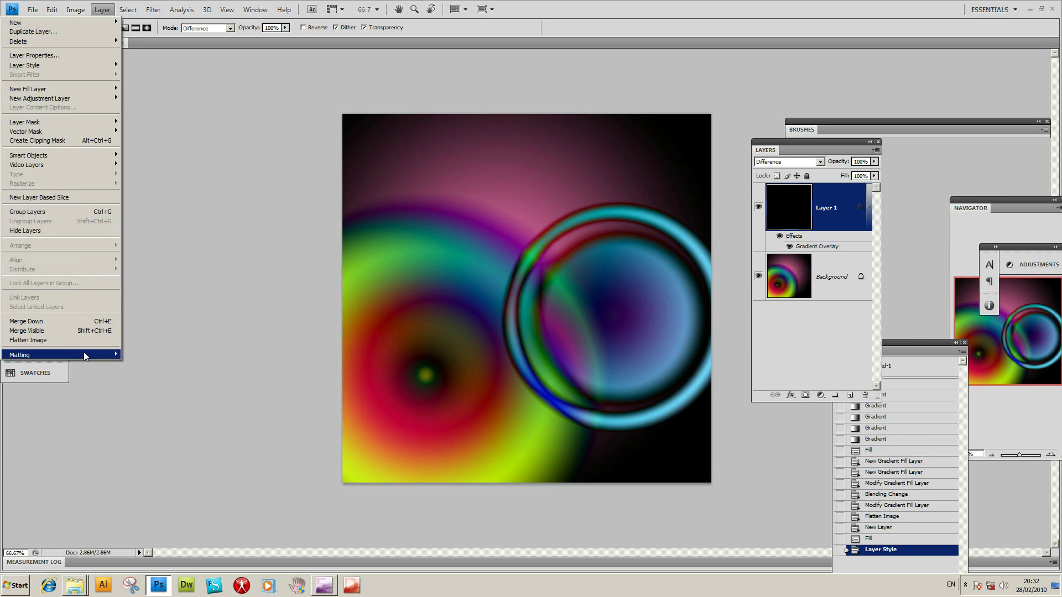
left_click(65, 341)
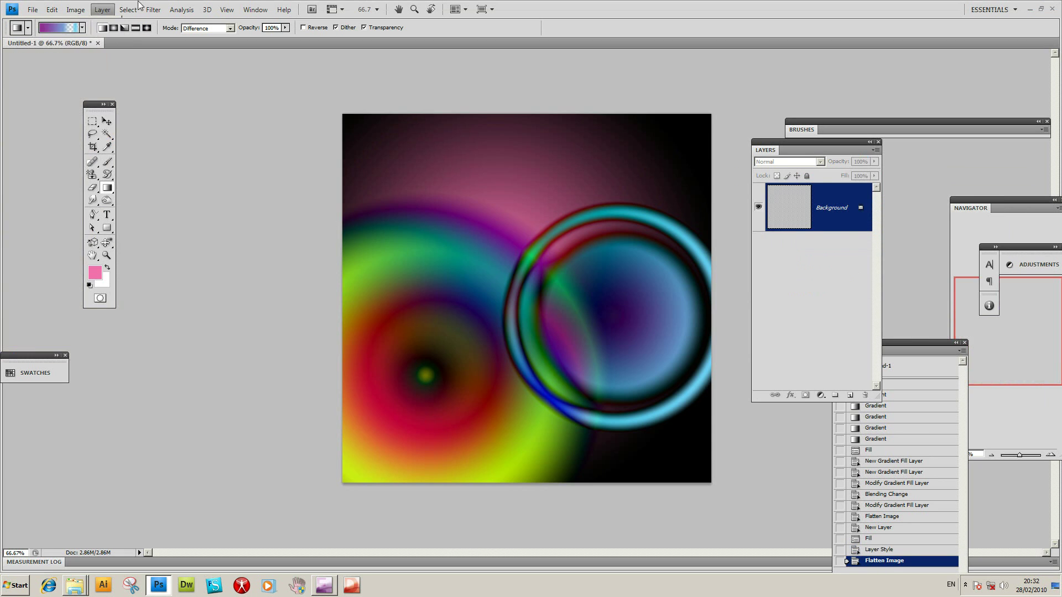